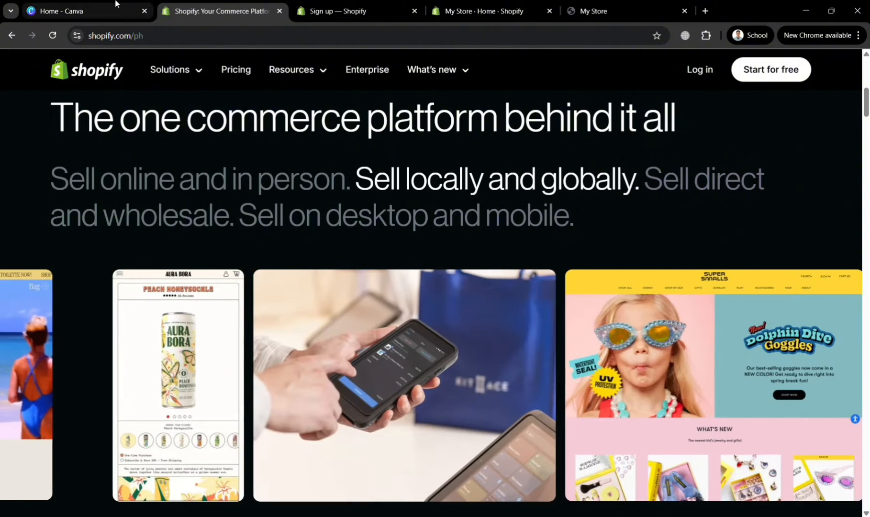
Step: Switch to Canva and look over its home page and the recent designs
click(115, 4)
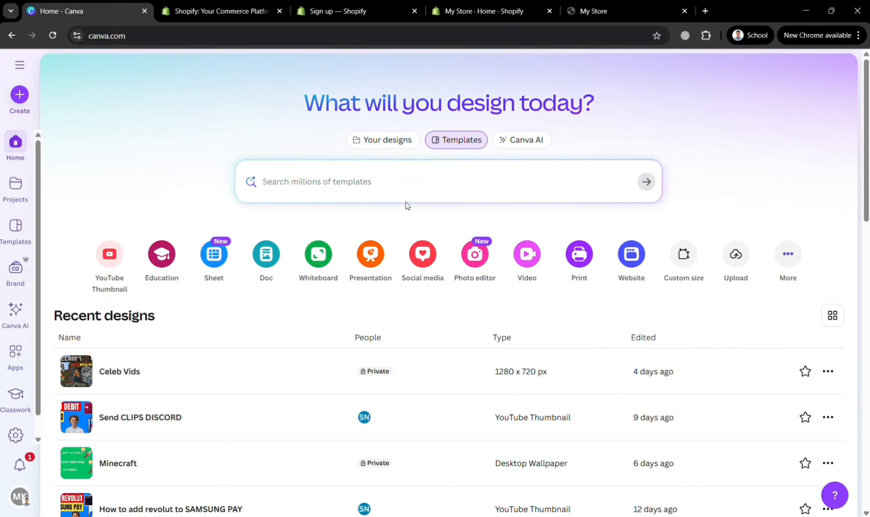
scroll(509, 340, down, 7)
scroll(511, 341, up, 5)
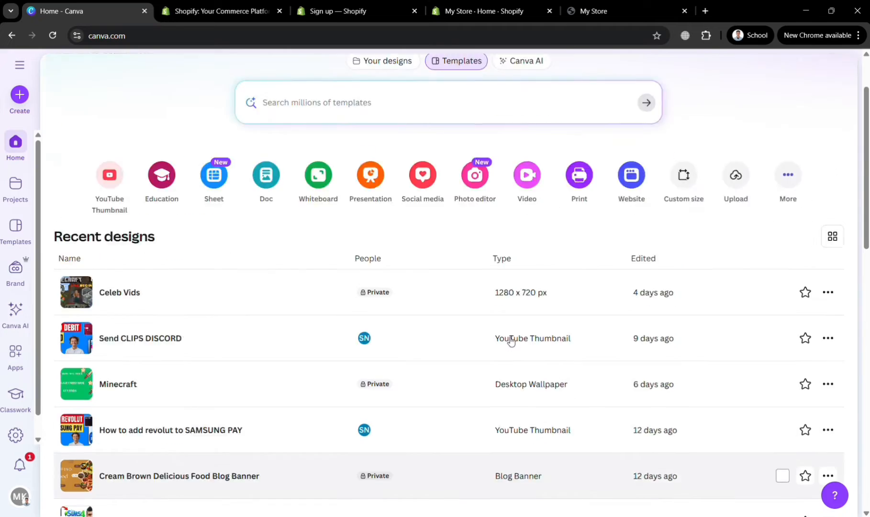
scroll(511, 339, up, 2)
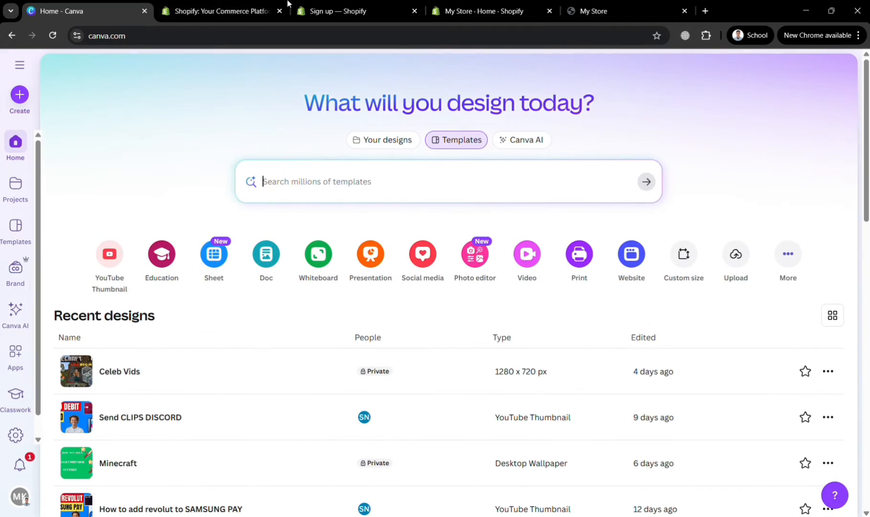
Step: Switch to the Shopify website and examine its homepage, from the hero banner through the selling, customer, shipping and business sections
click(227, 3)
scroll(548, 258, up, 6)
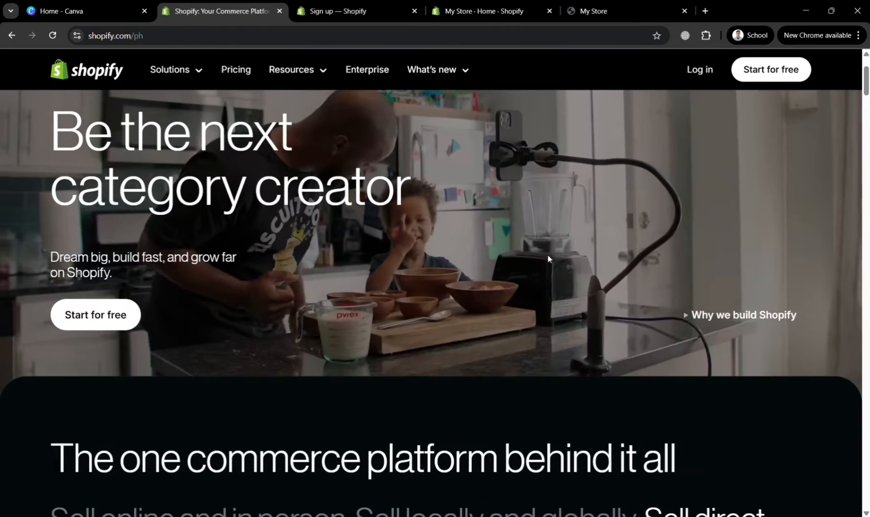
scroll(548, 258, up, 3)
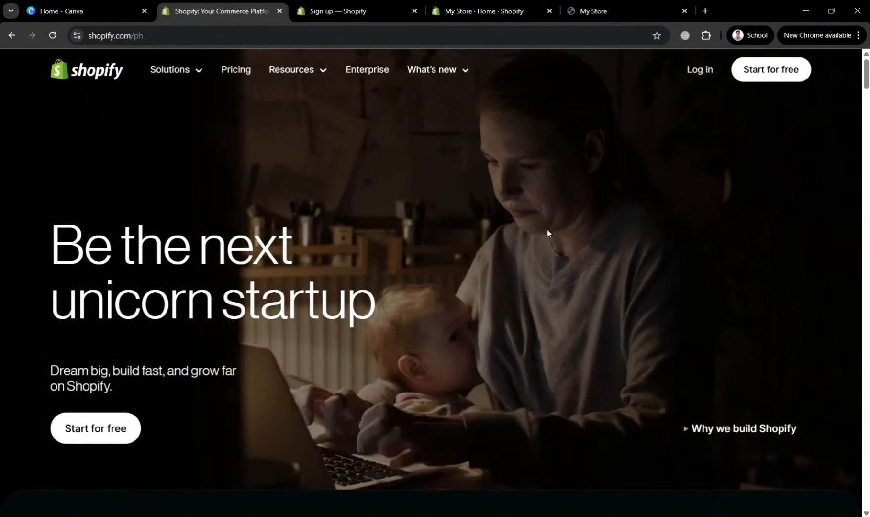
scroll(446, 247, down, 1)
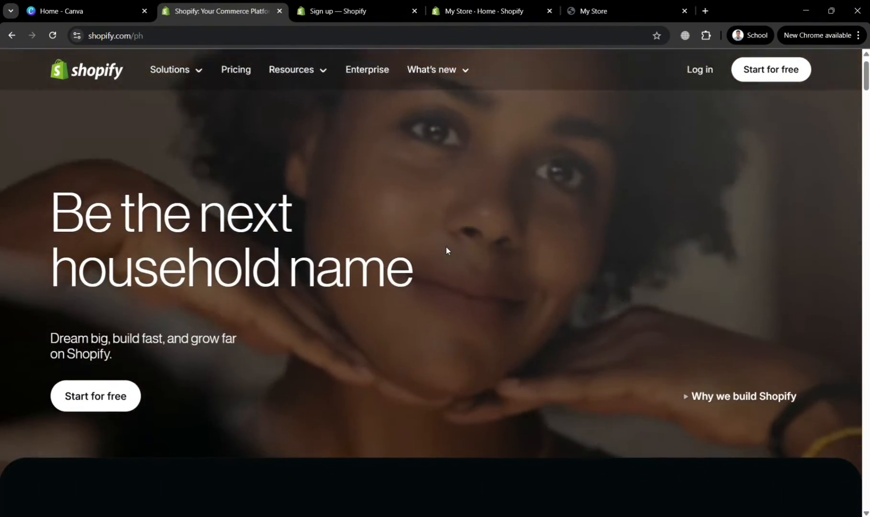
scroll(449, 251, down, 10)
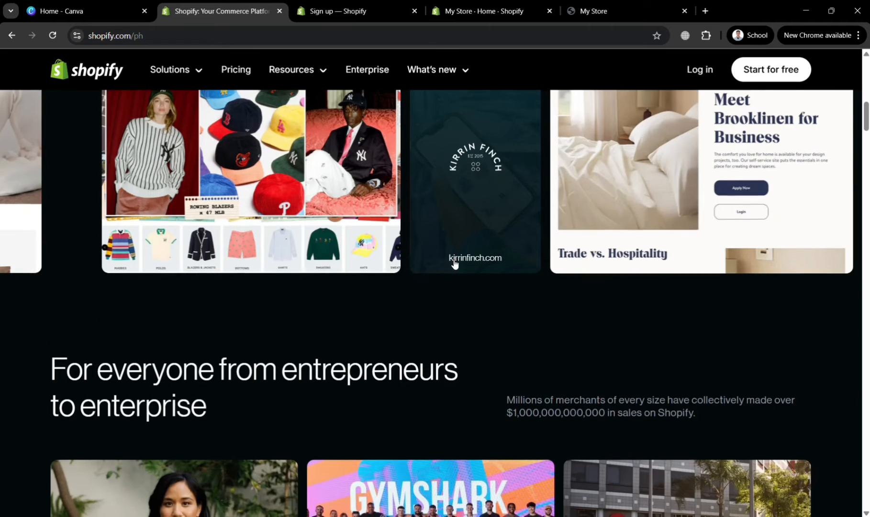
scroll(454, 264, down, 15)
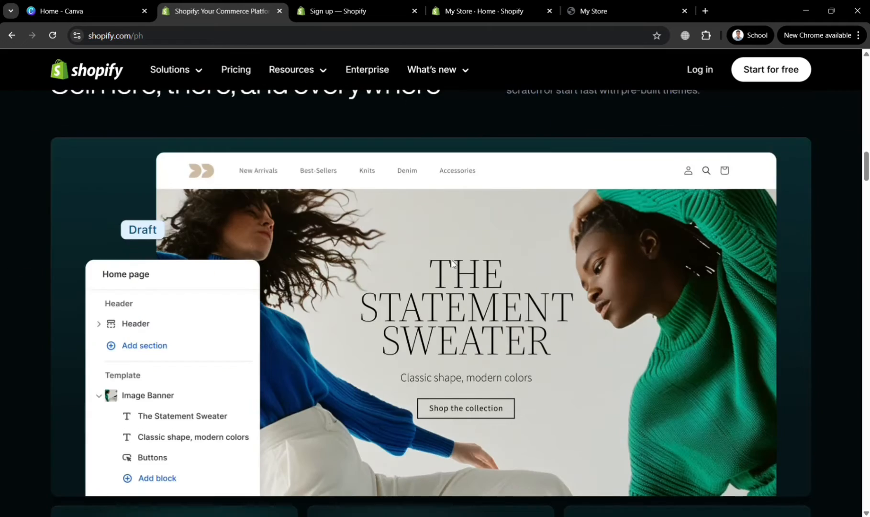
scroll(452, 260, down, 12)
scroll(445, 272, down, 4)
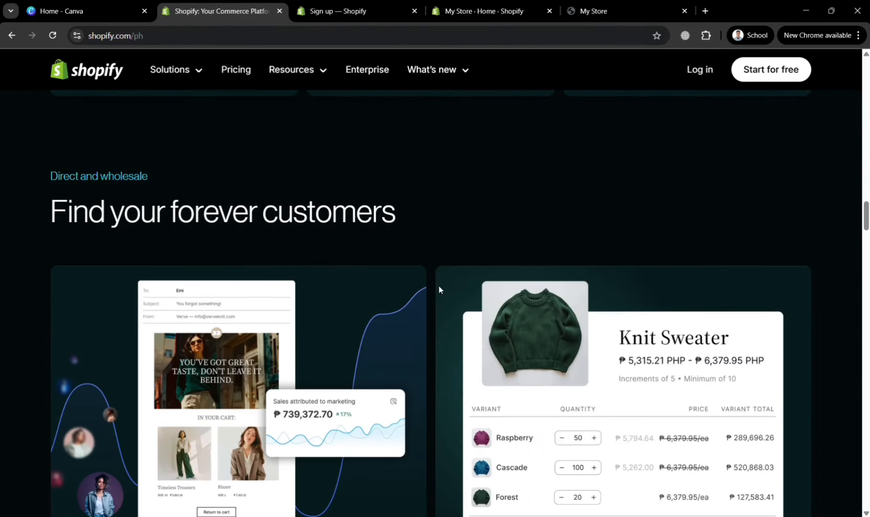
scroll(488, 276, down, 20)
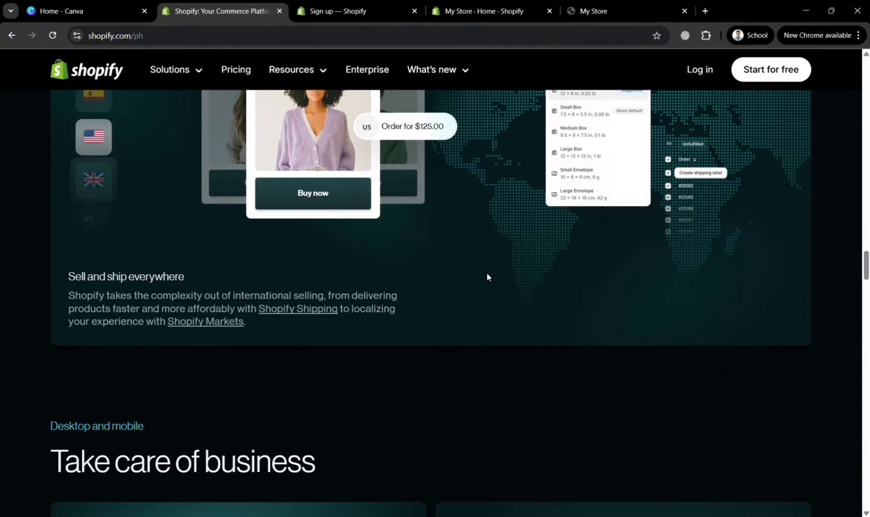
scroll(495, 281, down, 6)
scroll(519, 296, up, 13)
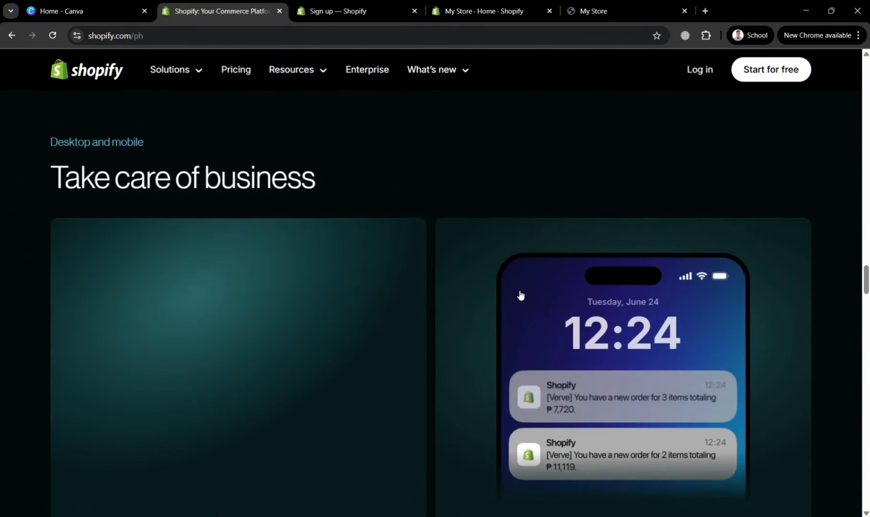
scroll(521, 291, up, 12)
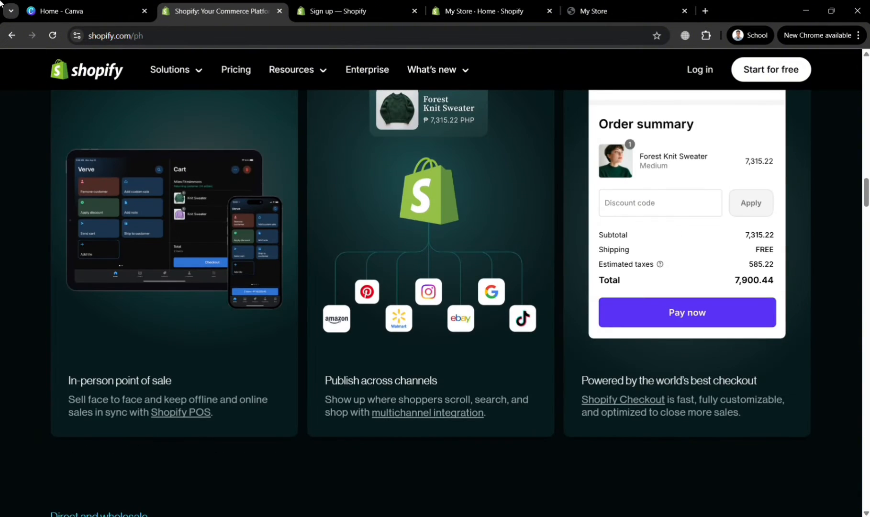
Step: Switch to Canva, open the Templates page and browse the suggested designs
click(105, 3)
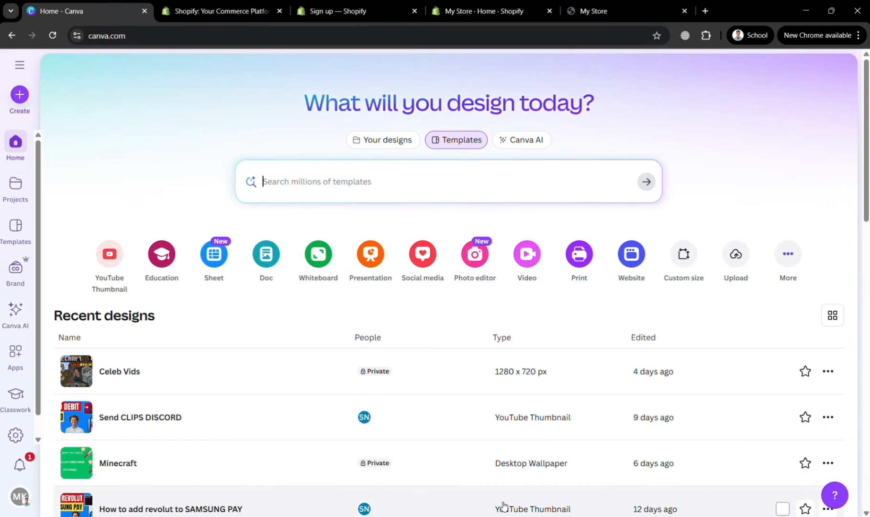
click(21, 65)
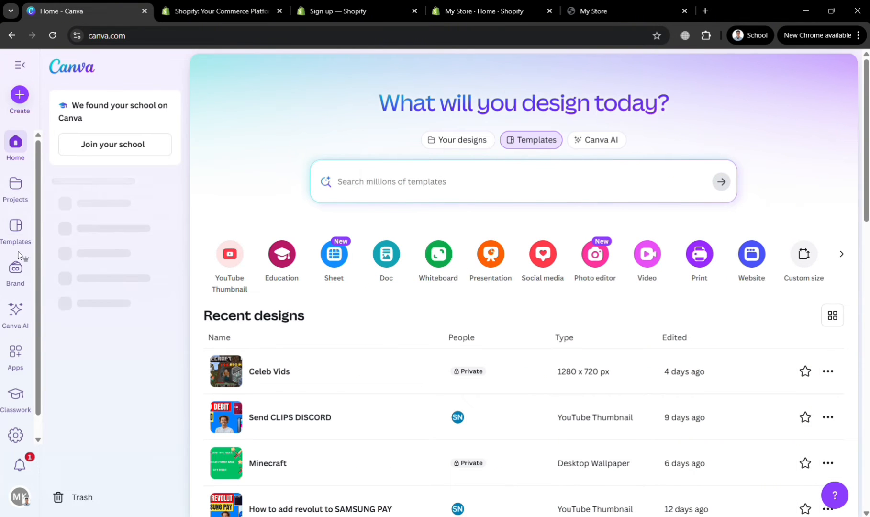
click(21, 237)
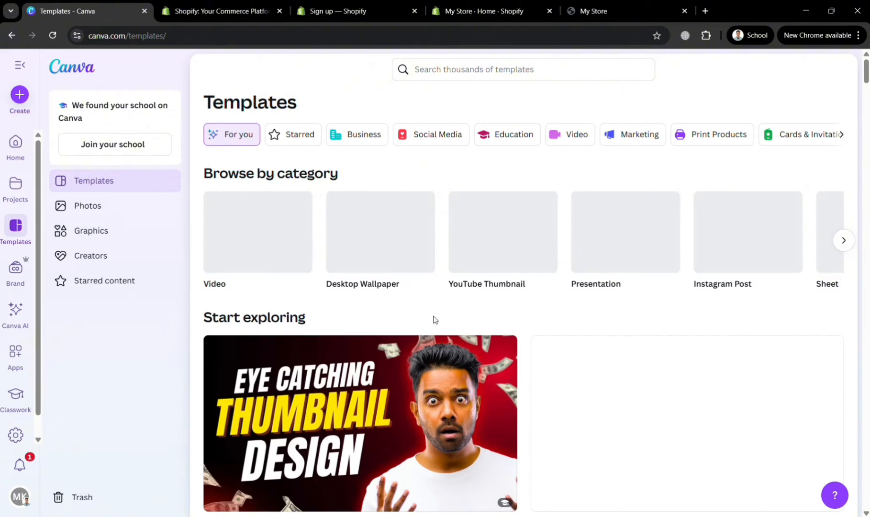
scroll(433, 317, down, 5)
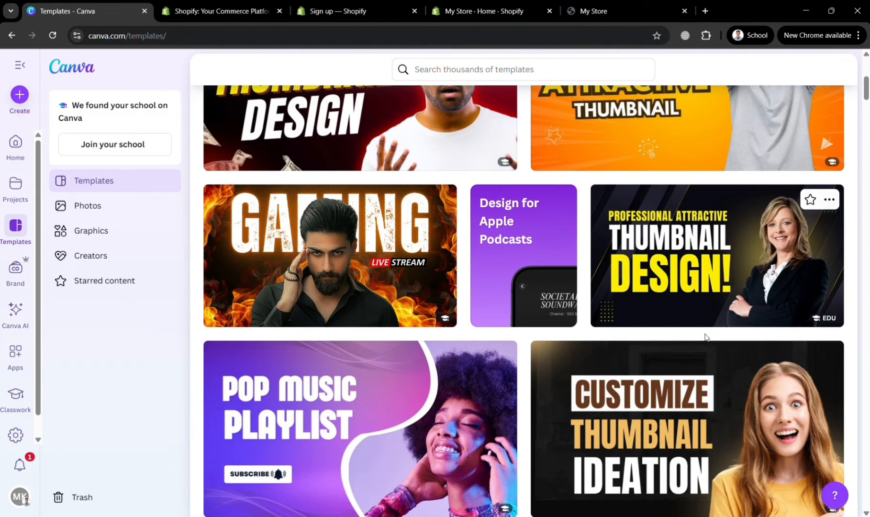
scroll(705, 336, down, 10)
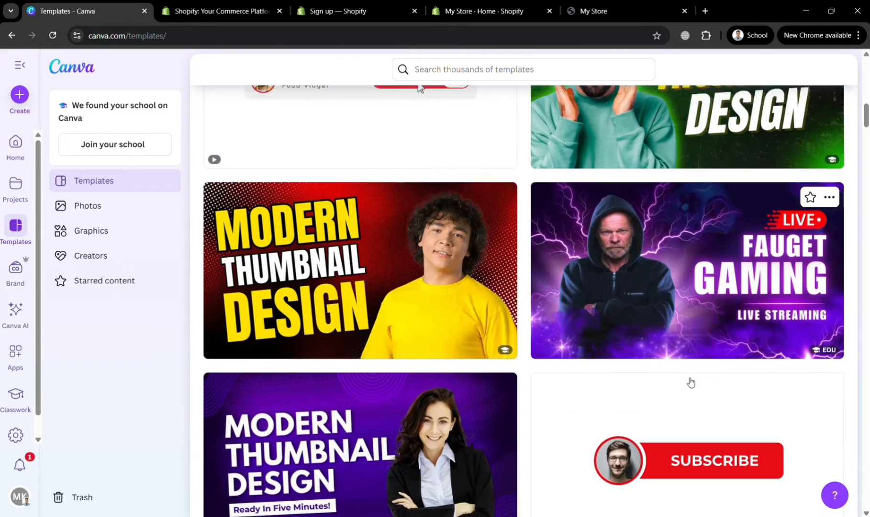
scroll(691, 381, down, 5)
scroll(661, 408, up, 6)
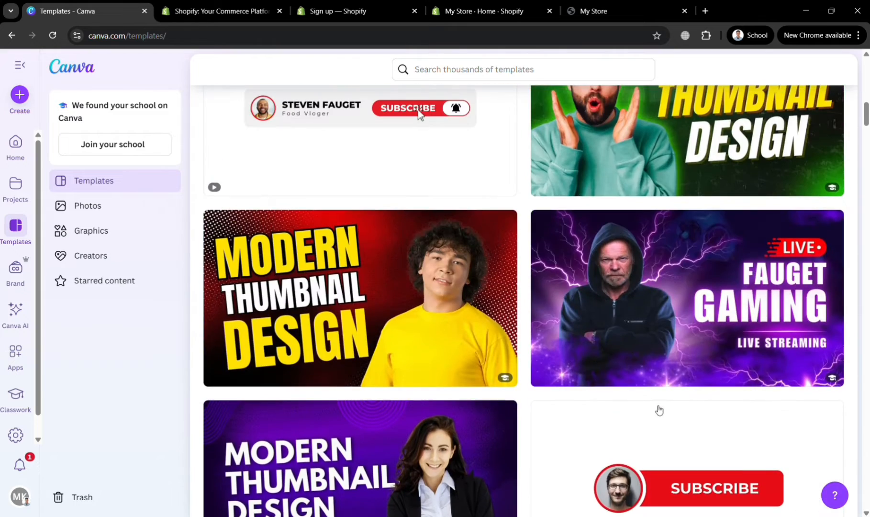
scroll(750, 332, down, 12)
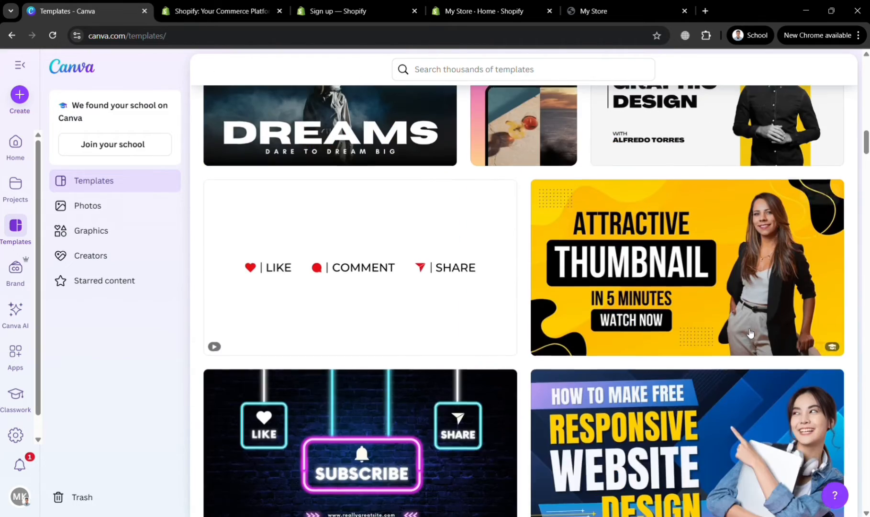
scroll(598, 359, up, 15)
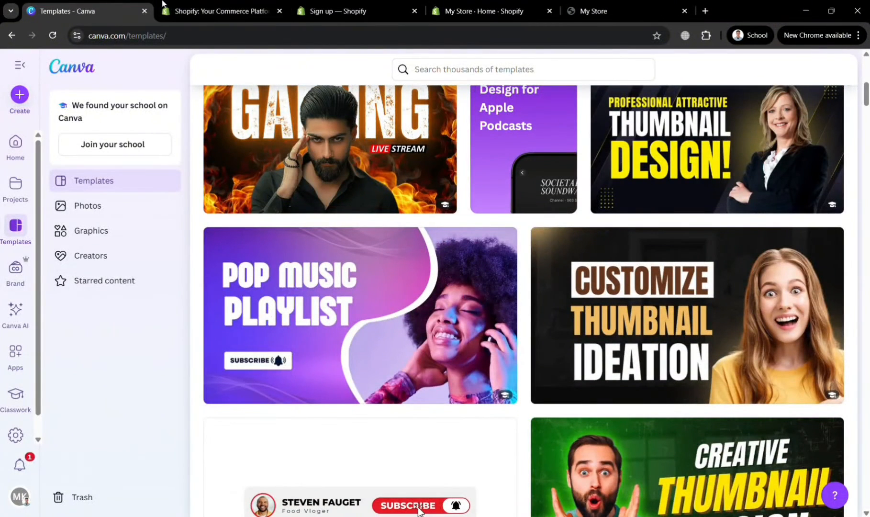
Step: View the Shopify free-trial sign-up options, and open the Online Store themes section in the store admin
click(236, 4)
click(337, 10)
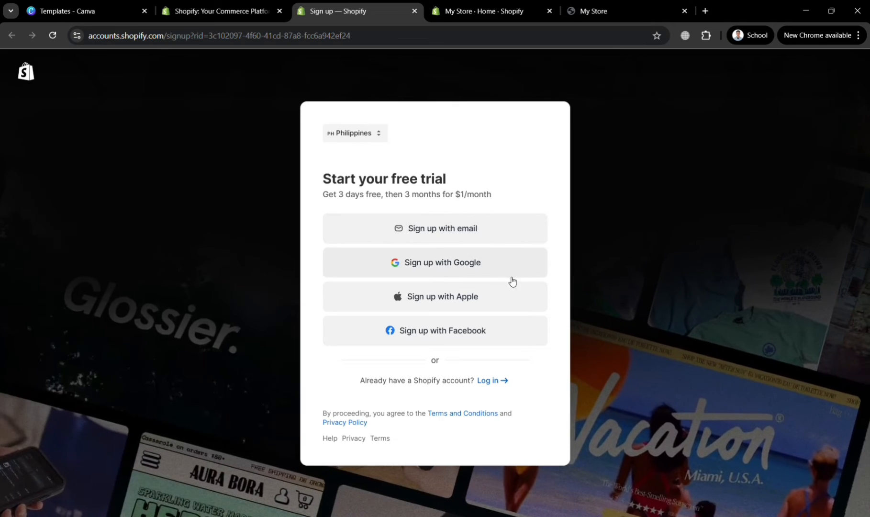
key(ctrl+Tab)
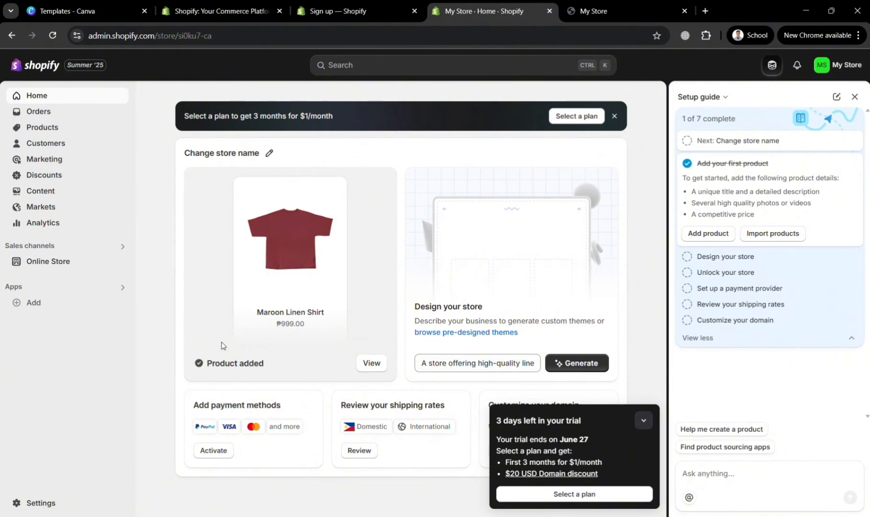
click(52, 261)
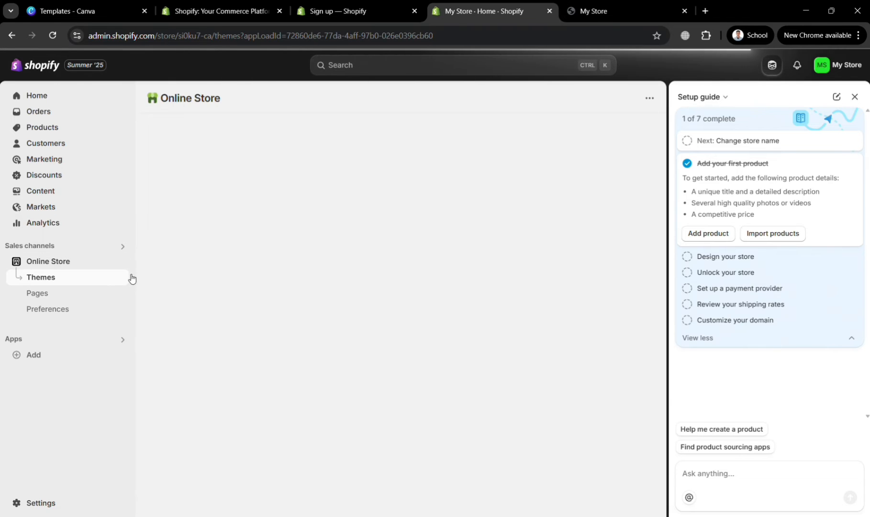
click(121, 262)
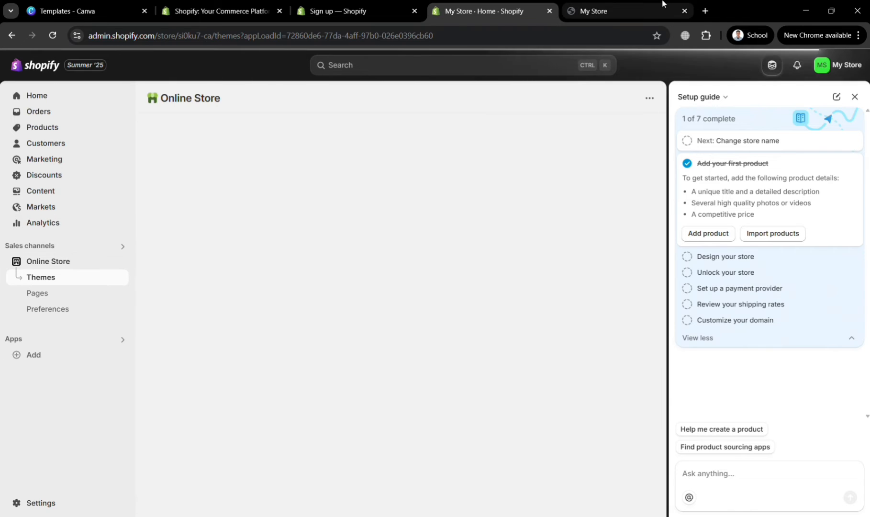
Step: Look over the My Store storefront, and open its Dawn theme for customization with the Logo options in the theme settings expanded
scroll(569, 369, down, 8)
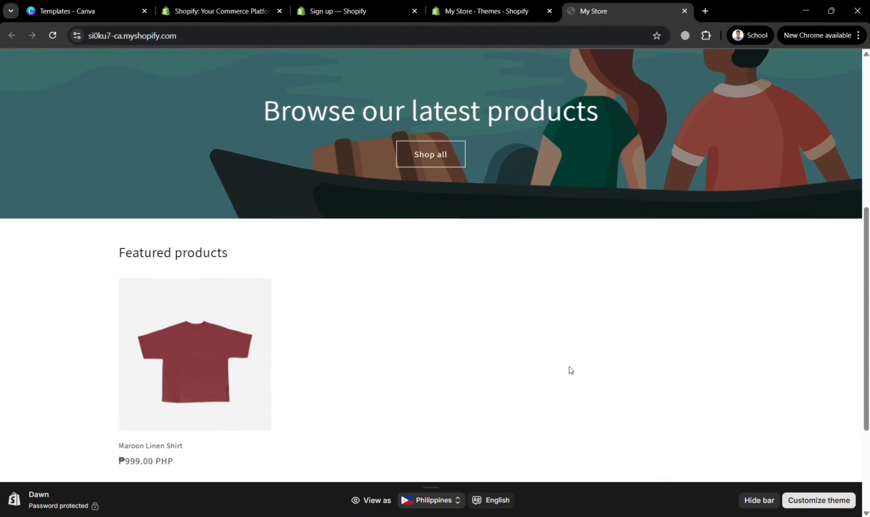
scroll(595, 412, up, 10)
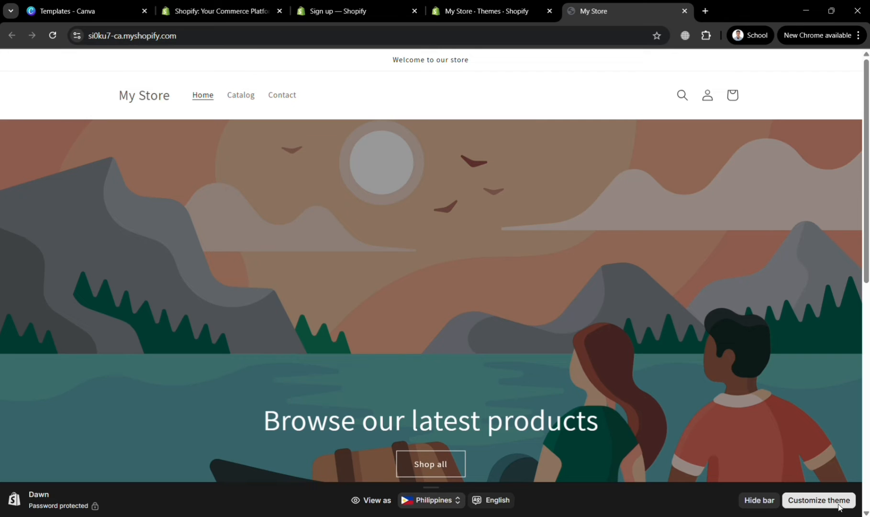
click(819, 500)
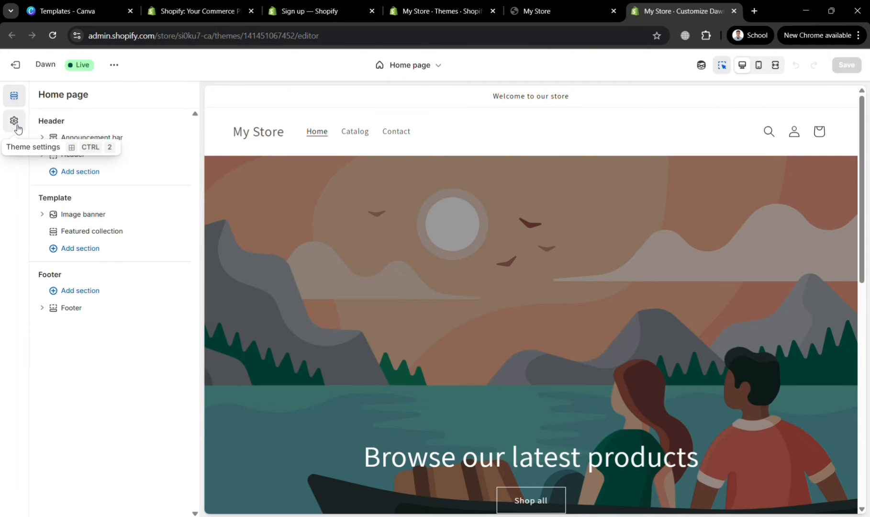
click(14, 122)
click(75, 134)
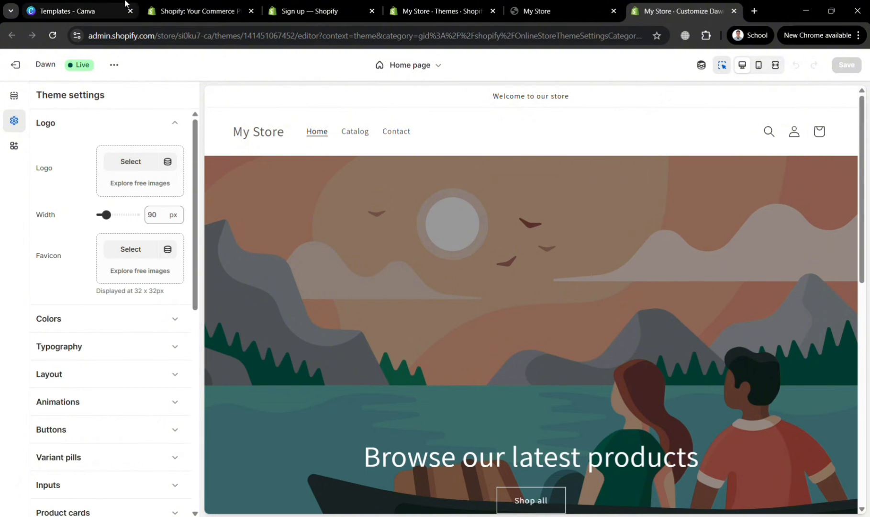
Step: Switch to Canva and search its templates for "logo"
click(95, 3)
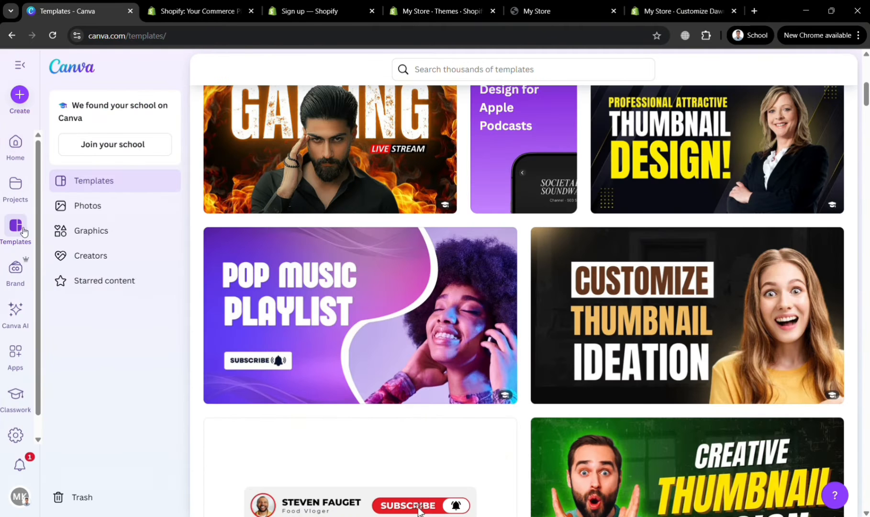
click(540, 80)
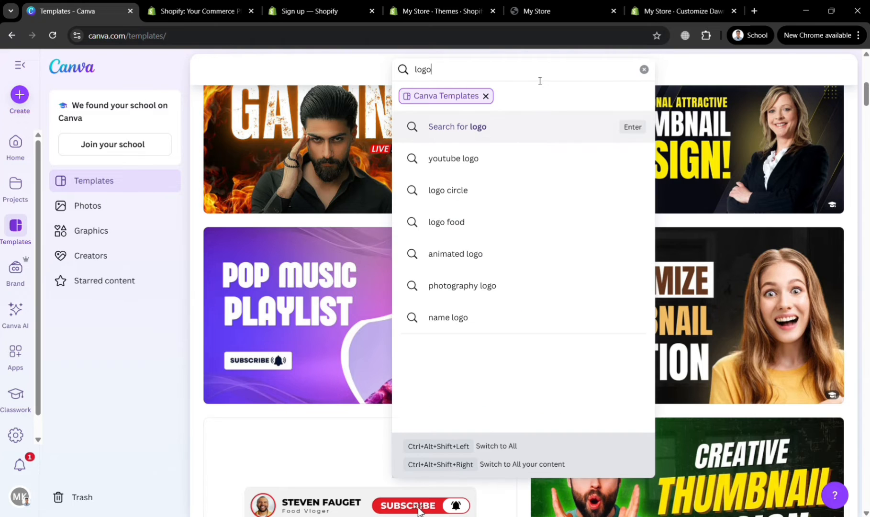
click(508, 139)
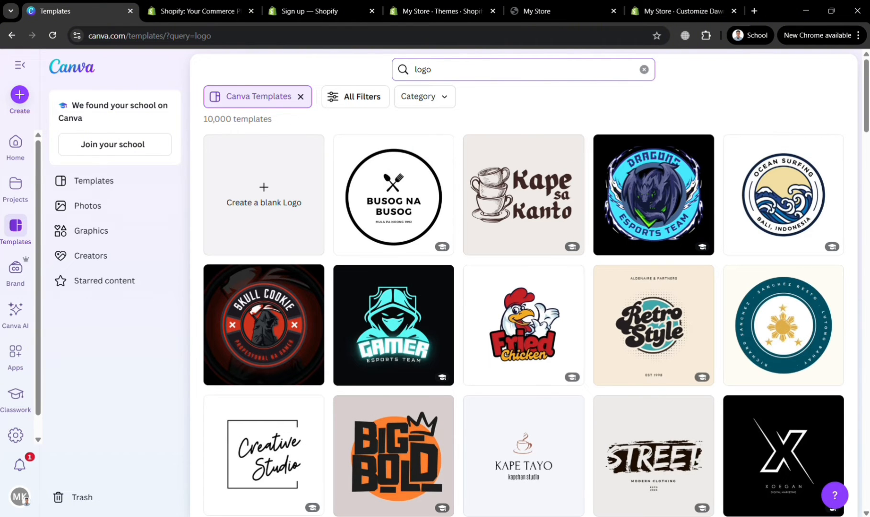
Step: Examine the logo template results for a suitable store logo design
scroll(524, 288, down, 3)
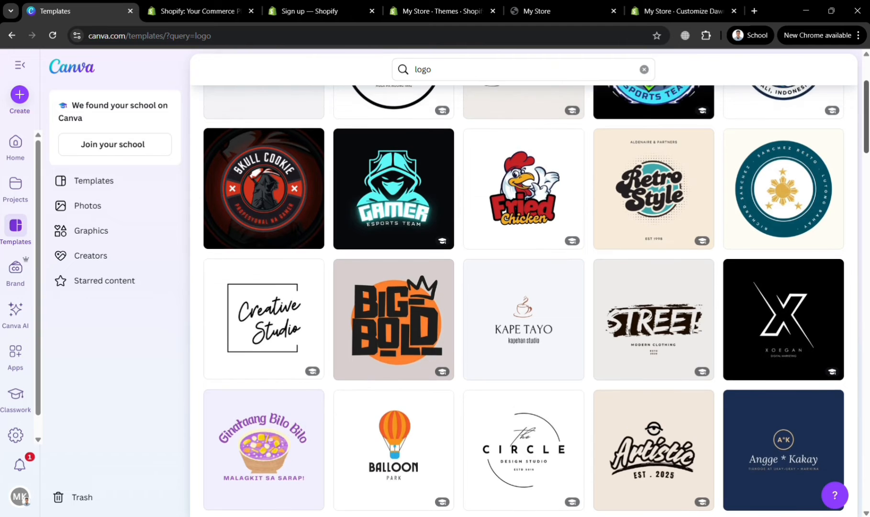
scroll(524, 287, down, 3)
scroll(524, 287, down, 2)
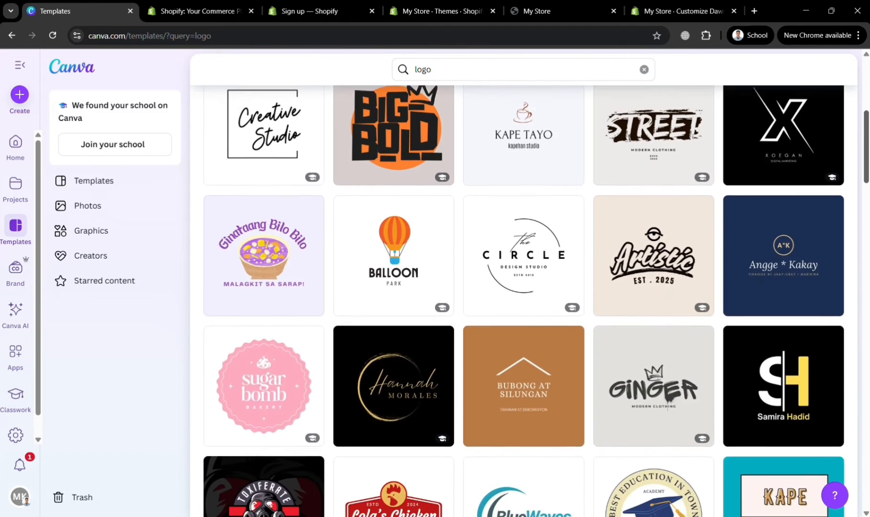
scroll(524, 287, up, 2)
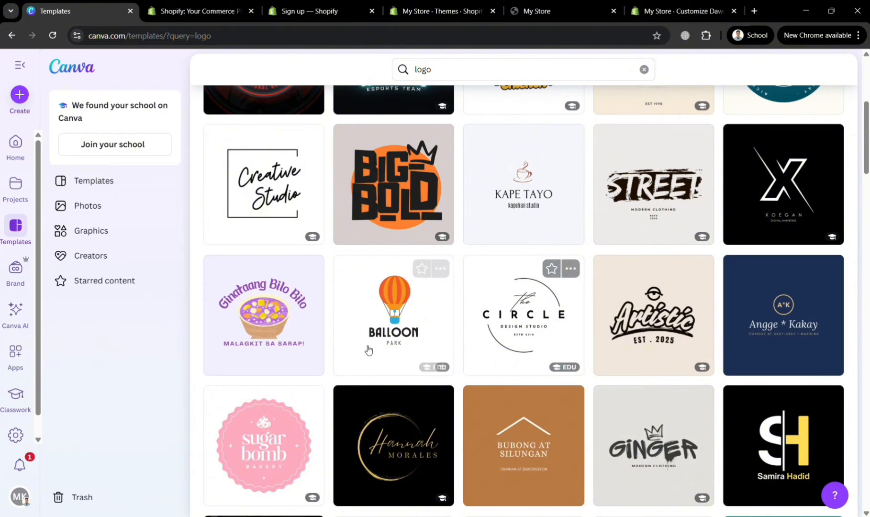
scroll(553, 365, down, 3)
scroll(552, 365, down, 3)
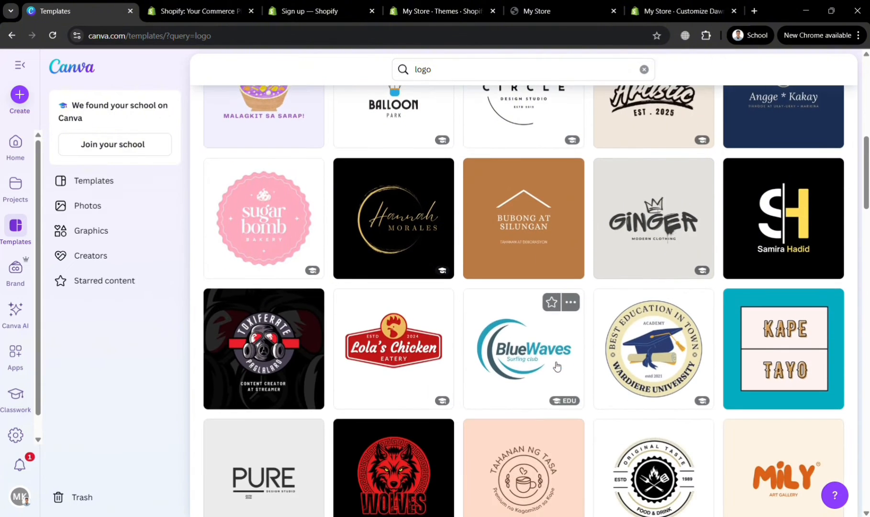
Step: Open the Black and Grey Modern Graffiti Ginger Company Logo template for customization
scroll(731, 367, down, 3)
scroll(732, 366, up, 5)
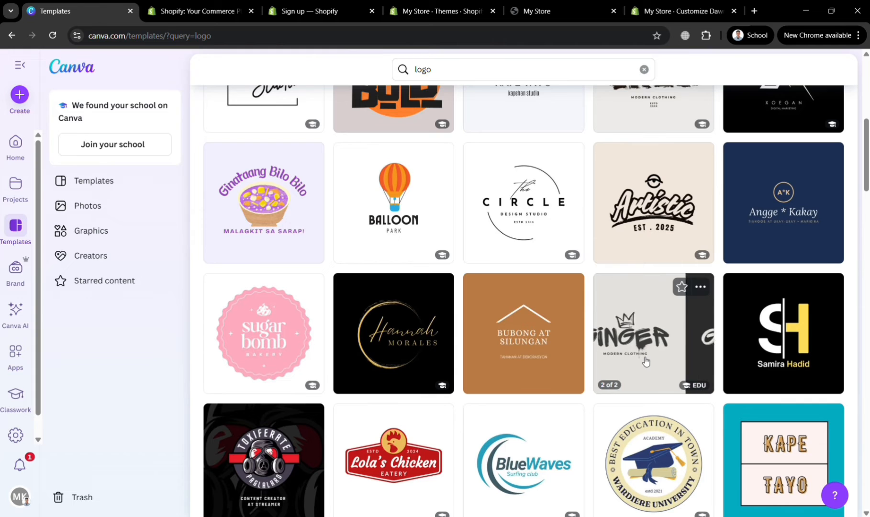
click(656, 336)
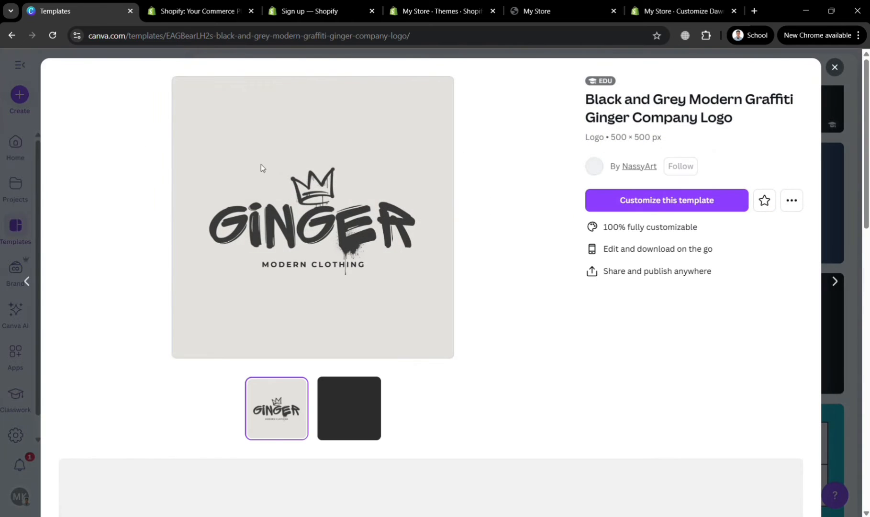
click(690, 206)
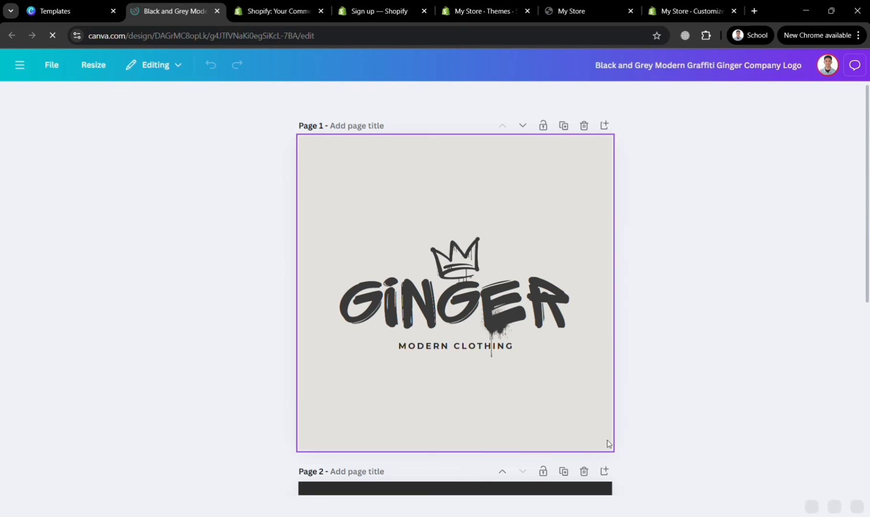
Step: Delete the light-background first page, keeping only the dark version of the logo
scroll(611, 439, down, 6)
scroll(588, 405, up, 5)
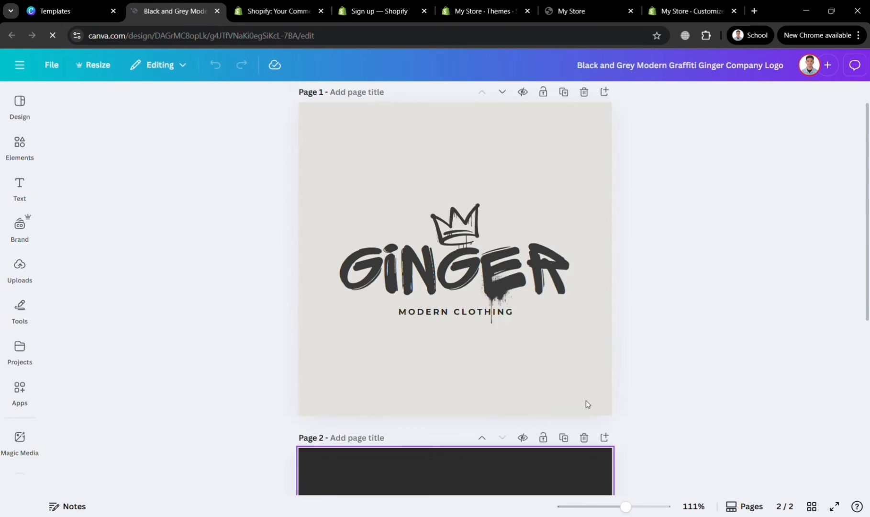
click(585, 127)
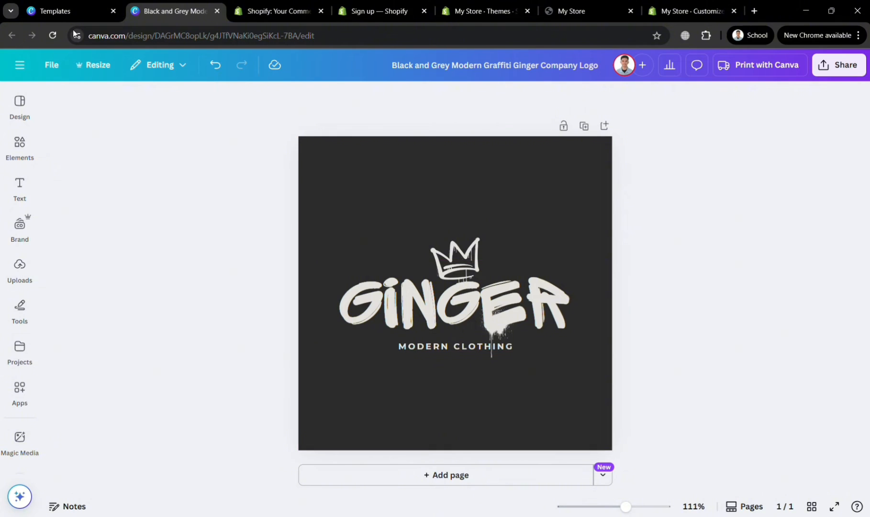
Step: Replace the logo's main text GINGER with BRONX
click(429, 284)
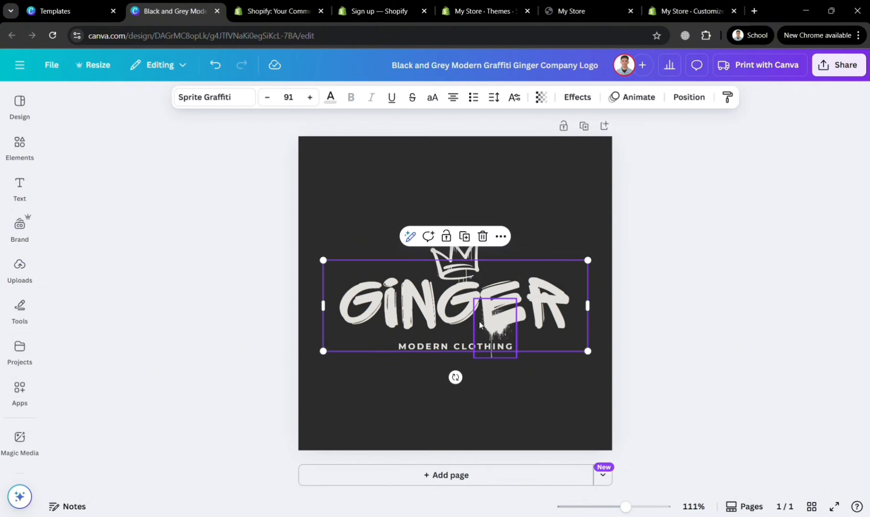
double_click(407, 307)
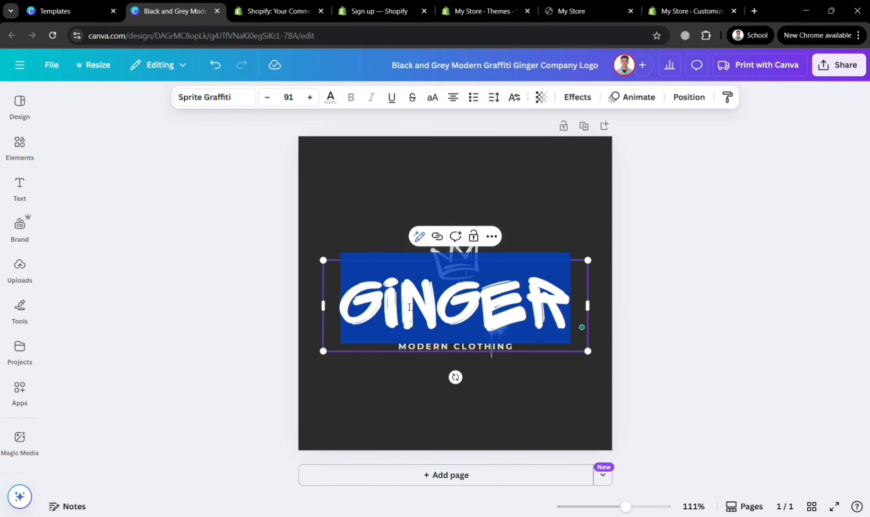
text(BRO)
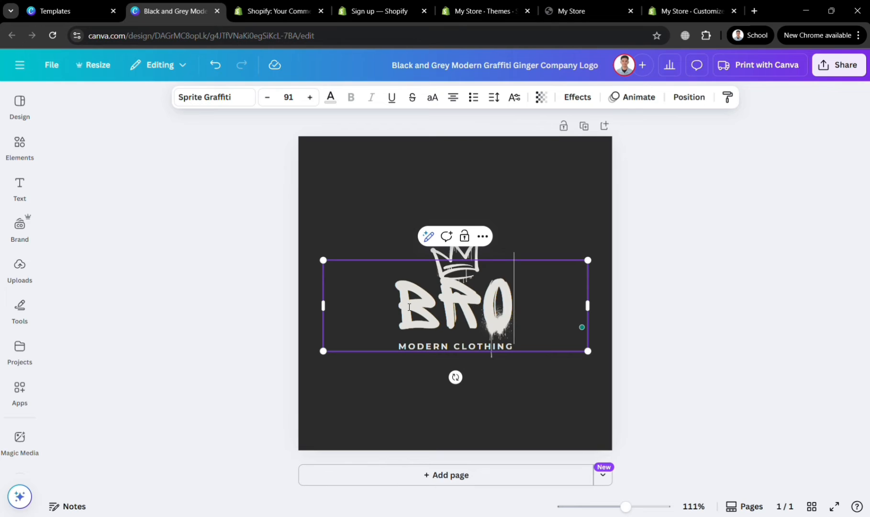
text(NX)
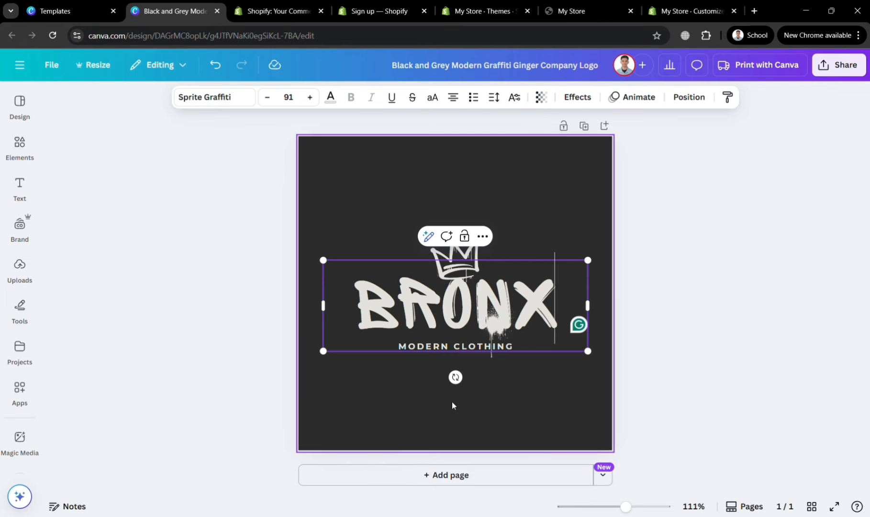
Step: Try solid grey shades for the page background, and apply the black-to-grey gradient
click(454, 406)
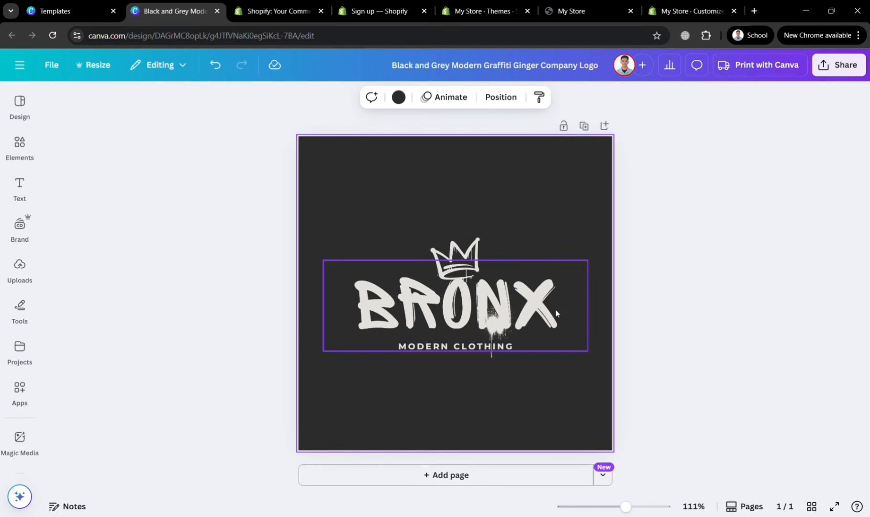
click(399, 97)
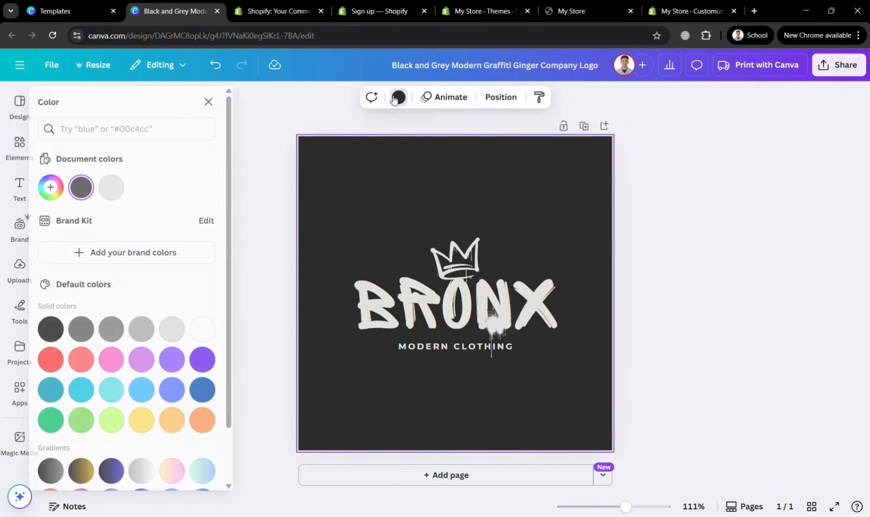
click(124, 329)
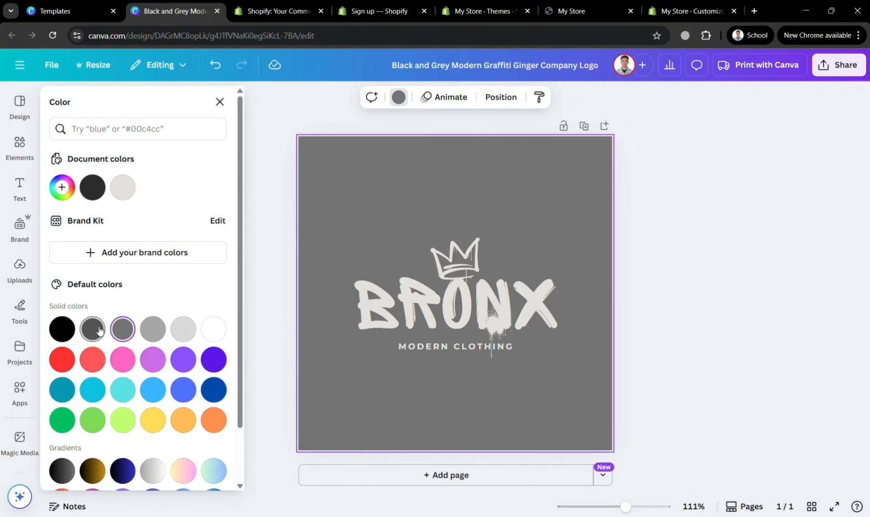
click(100, 330)
click(153, 330)
click(62, 472)
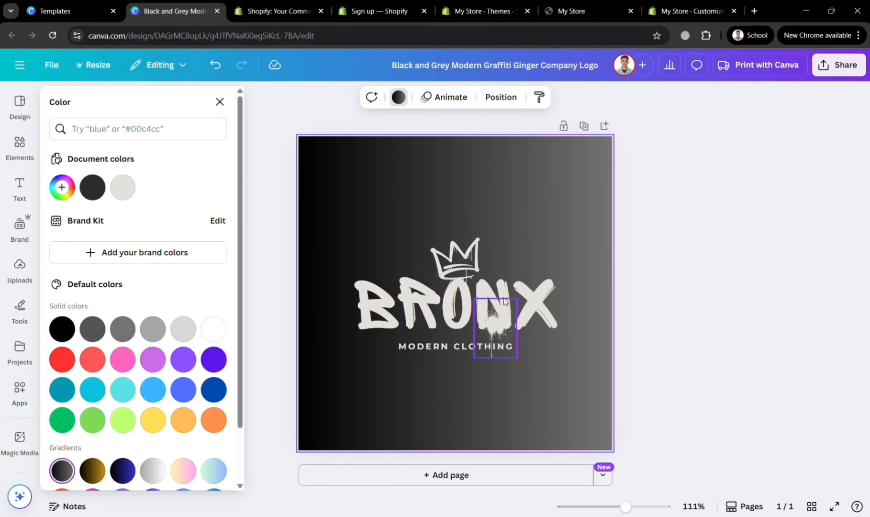
Step: Move the BRONX text slightly up, and place the crown over the upper-left corner of the letter B
click(524, 301)
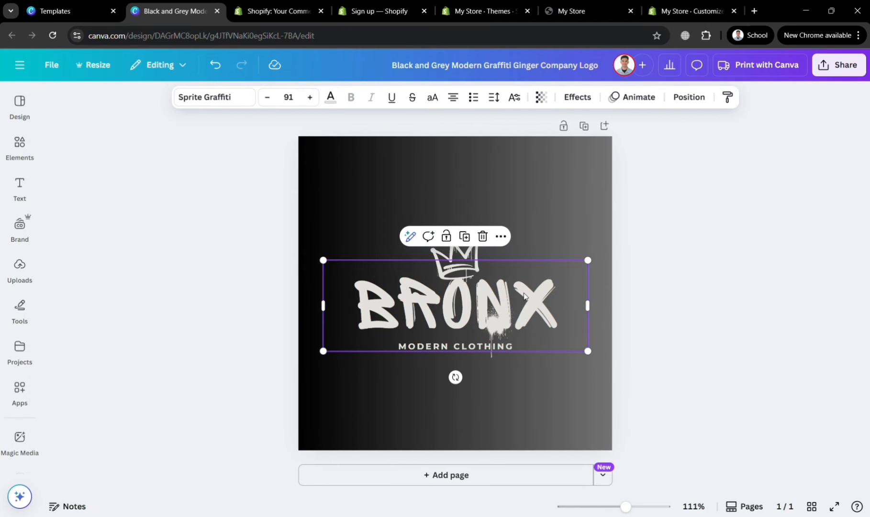
drag(524, 297, 523, 285)
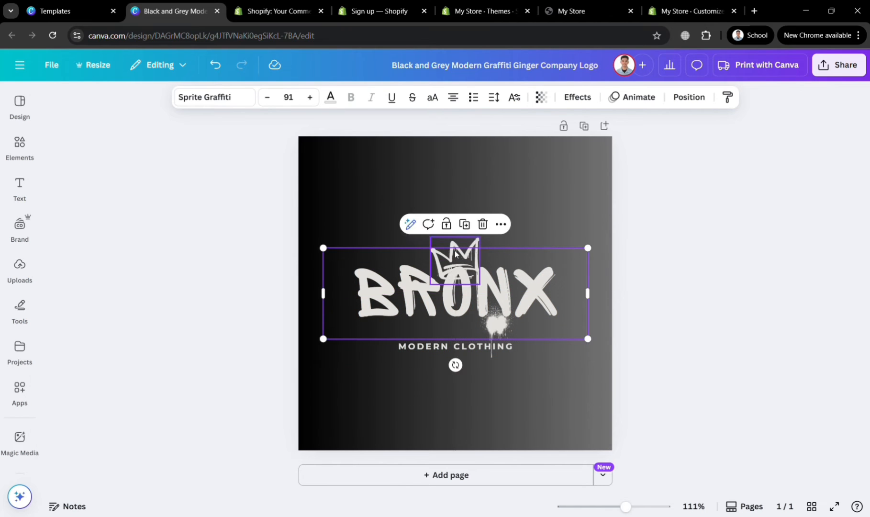
click(455, 254)
click(455, 253)
drag(455, 254, 368, 254)
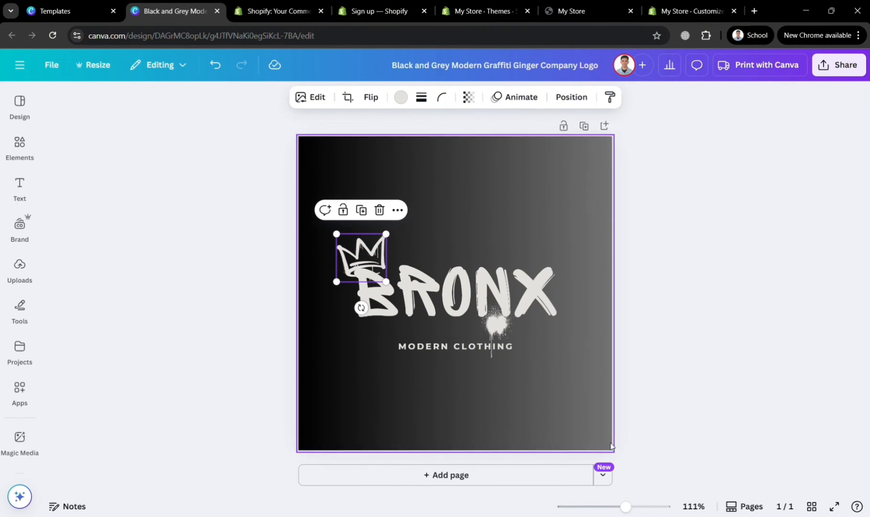
Step: Move the MODERN CLOTHING tagline slightly up and to the right beneath BRONX
click(713, 396)
mouse_move(410, 347)
mouse_down()
mouse_move(429, 339)
mouse_move(420, 340)
mouse_up()
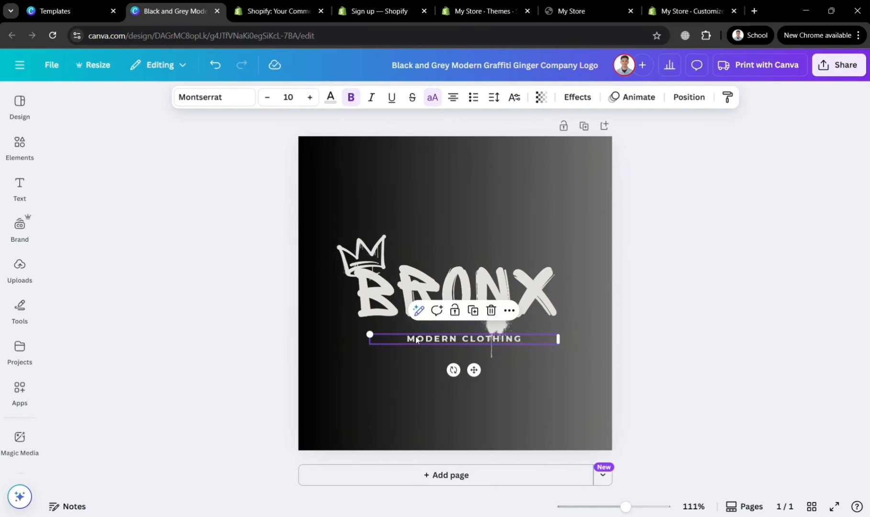
click(816, 302)
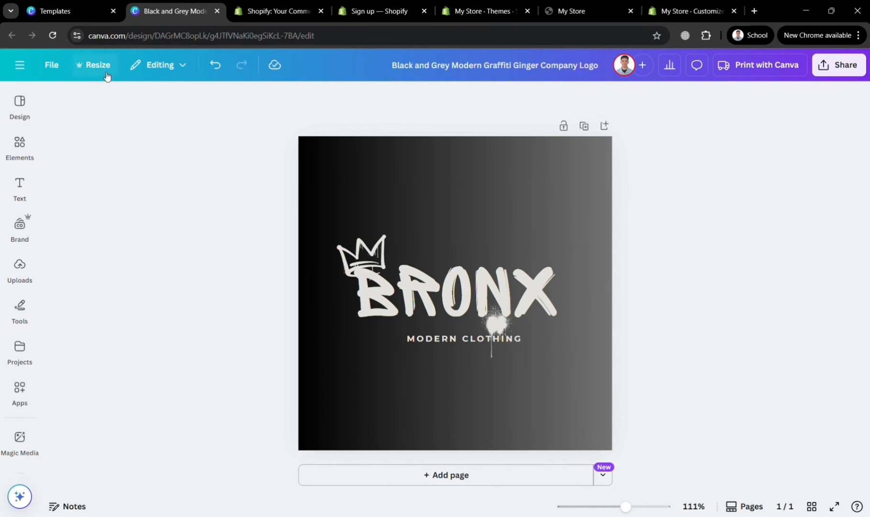
Step: Resize this design to the Presentation (16:9) format, 1920 × 1080 px, without making a copy
click(107, 75)
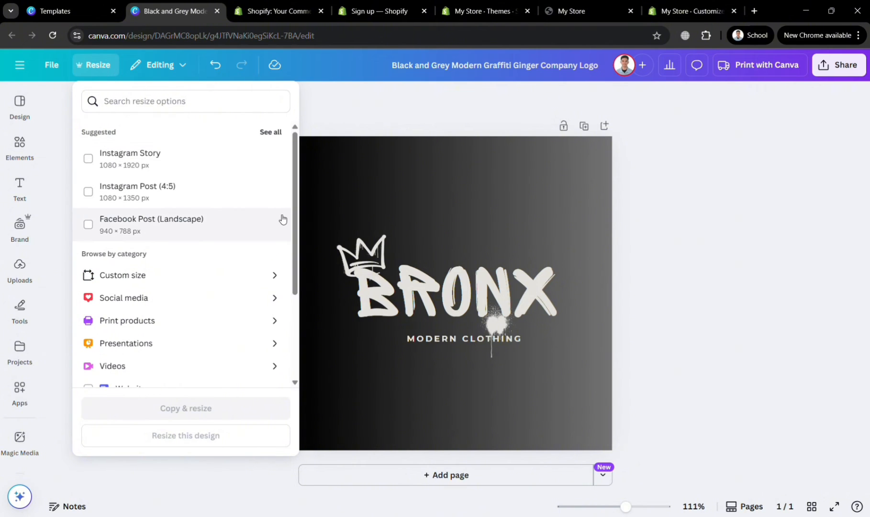
drag(298, 207, 313, 294)
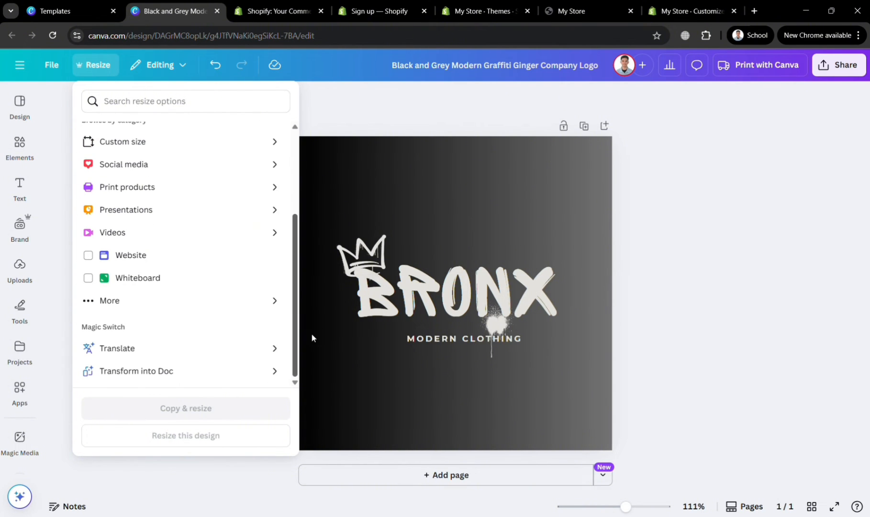
drag(312, 335, 306, 198)
click(277, 133)
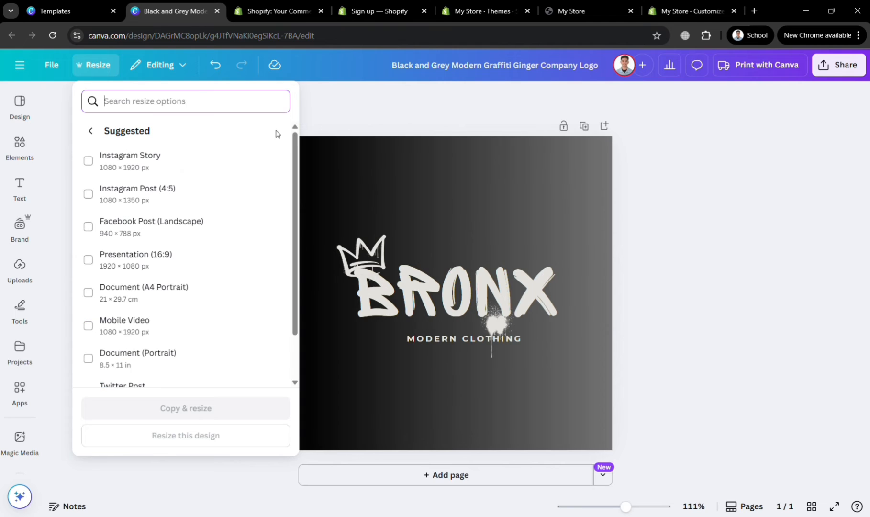
scroll(290, 248, down, 1)
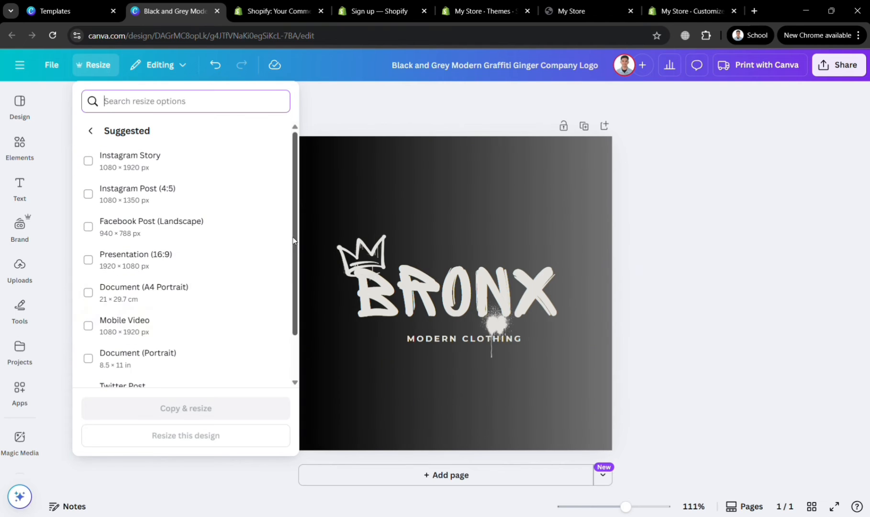
drag(301, 263, 303, 298)
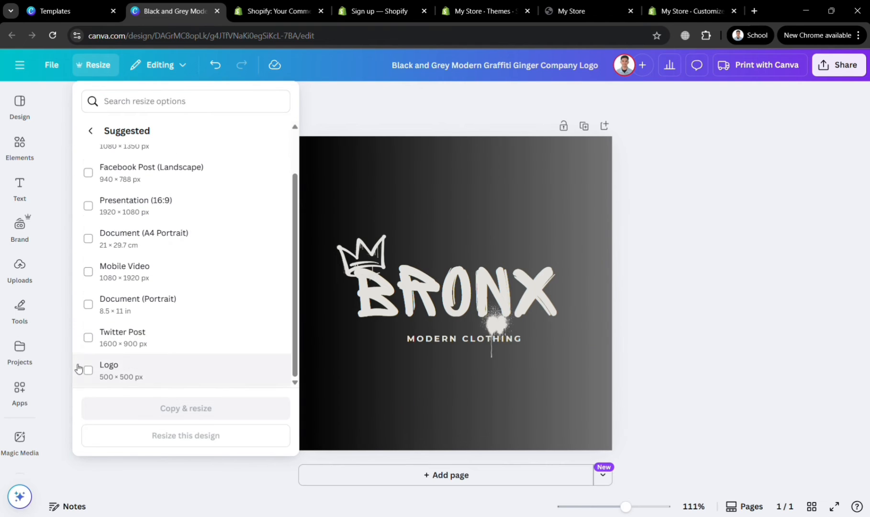
scroll(182, 273, up, 2)
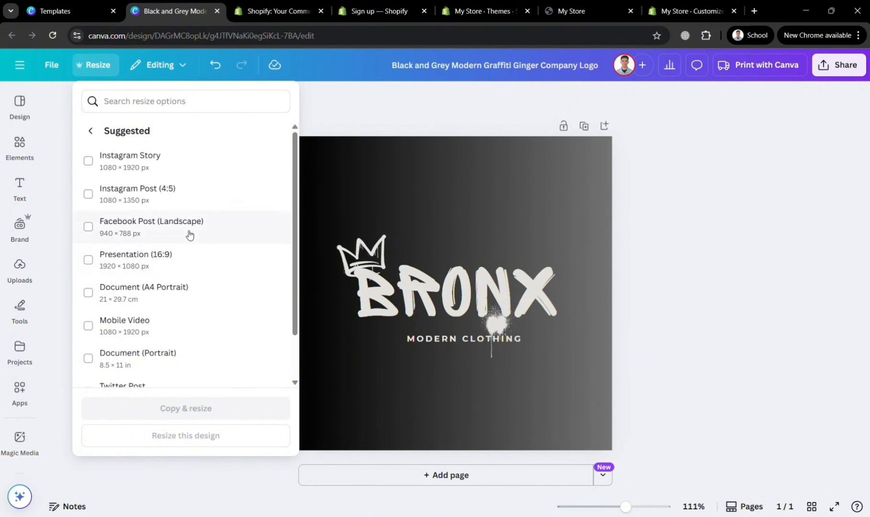
click(210, 271)
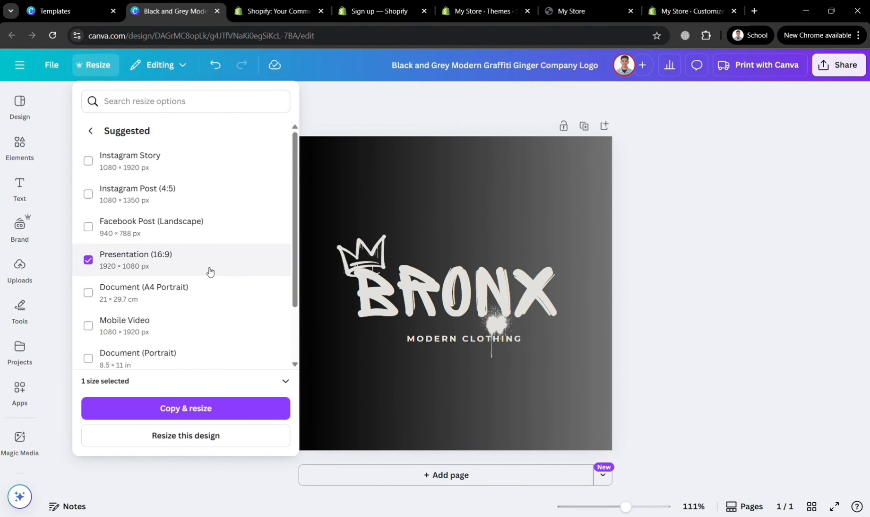
scroll(207, 352, down, 2)
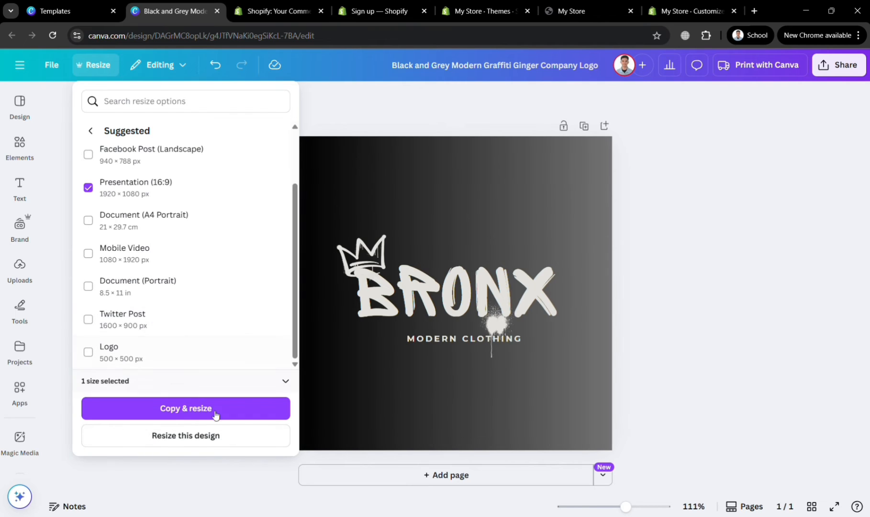
click(232, 441)
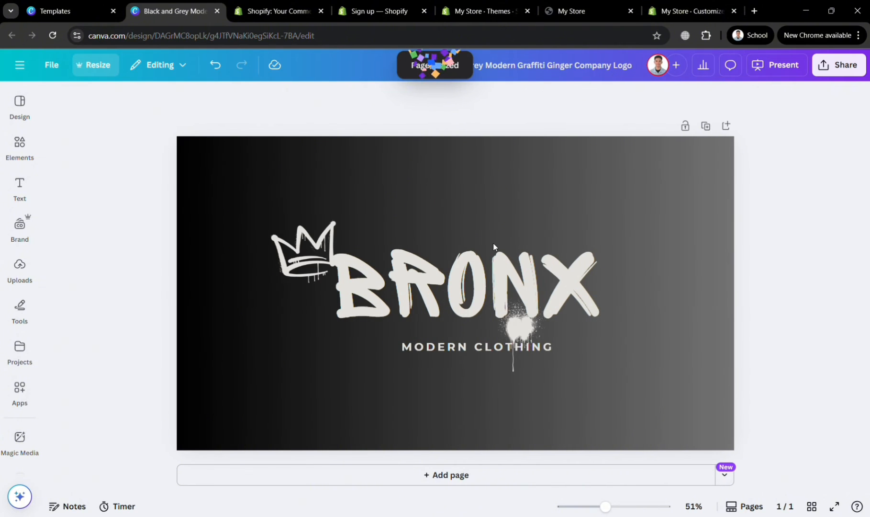
Step: Enlarge the BRONX text to about size 297, and move the MODERN CLOTHING tagline down below it
click(499, 286)
drag(649, 359, 700, 374)
drag(437, 355, 443, 393)
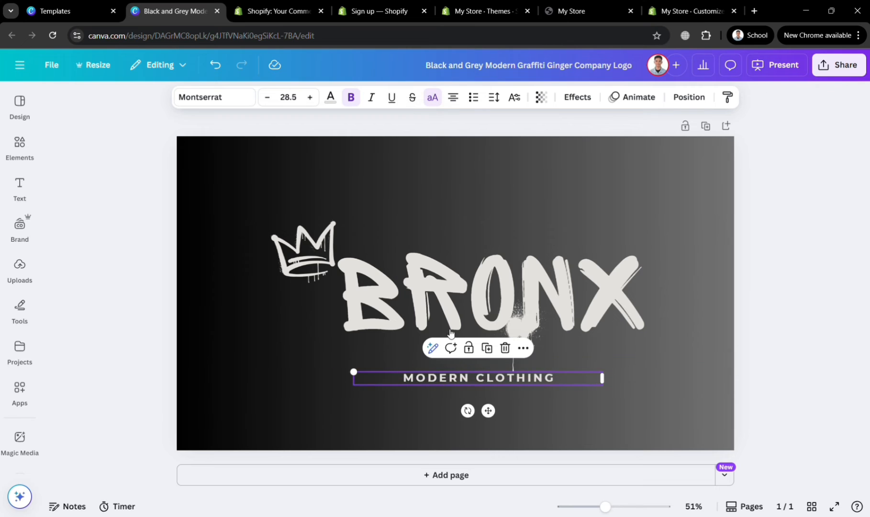
Step: Shift the enlarged BRONX text left to center it on the page, with the B overlapping the crown
click(473, 272)
drag(473, 272, 438, 277)
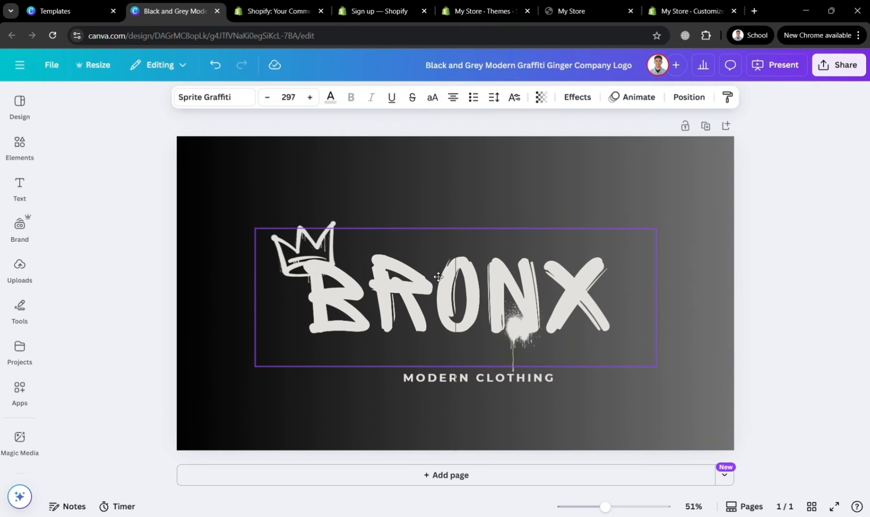
click(444, 277)
Step: Move the paint splatter from behind the N to the crown and the letter B, and set BRONX just above the tagline
drag(527, 341, 547, 285)
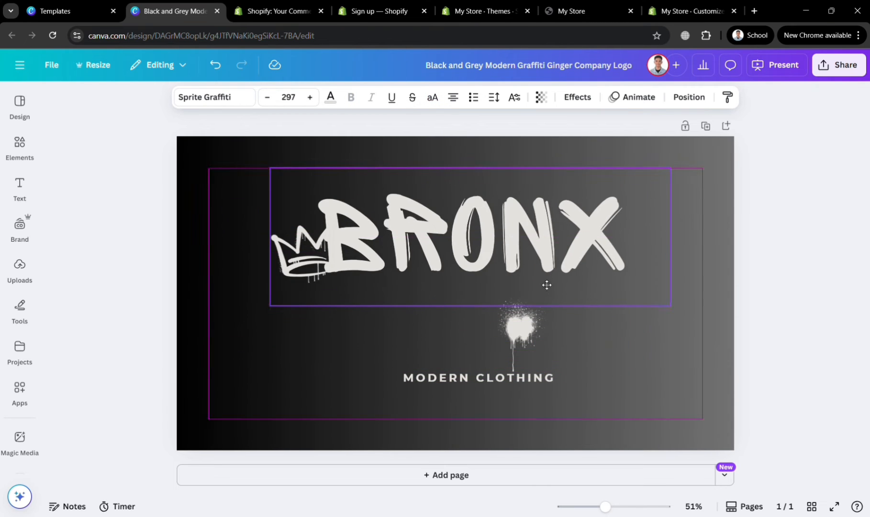
mouse_move(508, 324)
mouse_down()
mouse_move(361, 336)
mouse_move(276, 317)
mouse_move(305, 266)
mouse_move(206, 303)
mouse_up()
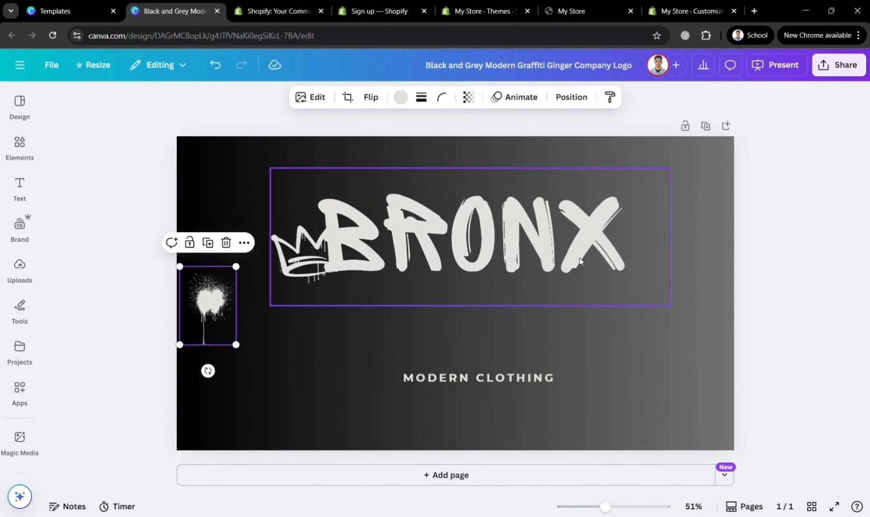
drag(580, 263, 559, 330)
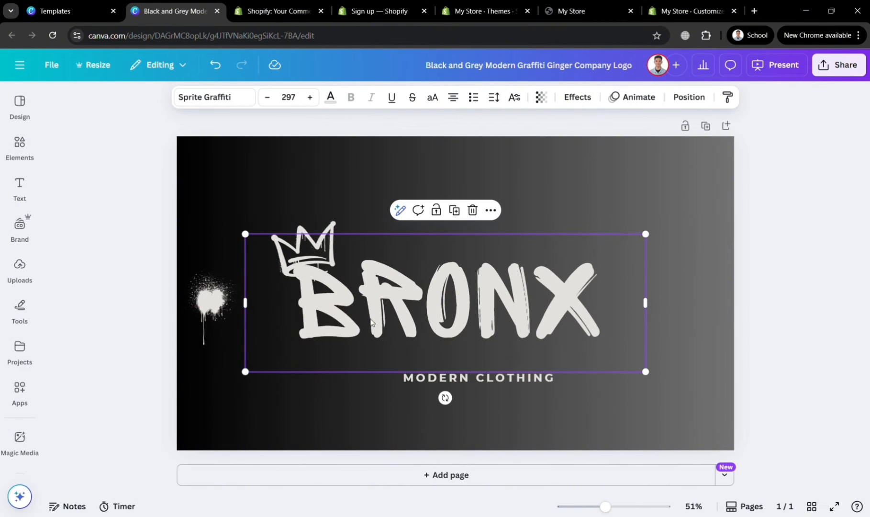
click(184, 282)
drag(184, 282, 311, 260)
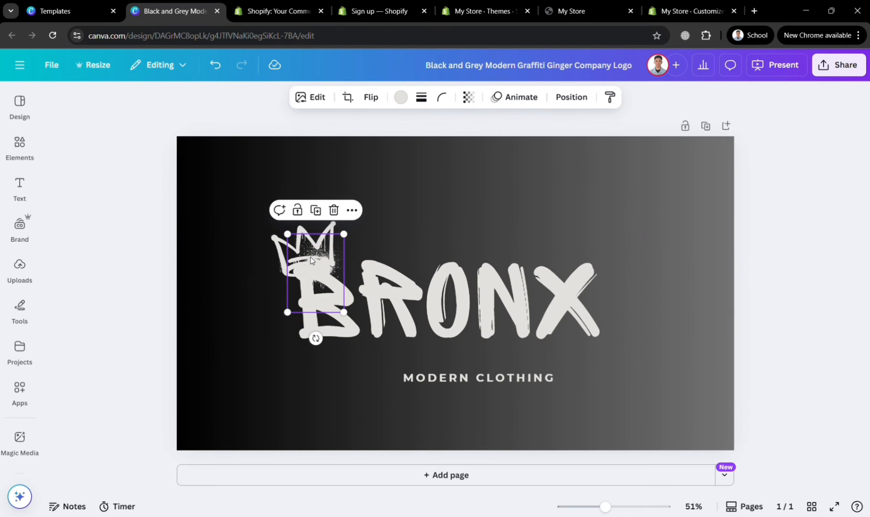
click(686, 256)
Step: Open the suggested design templates alongside the logo
click(19, 112)
click(19, 151)
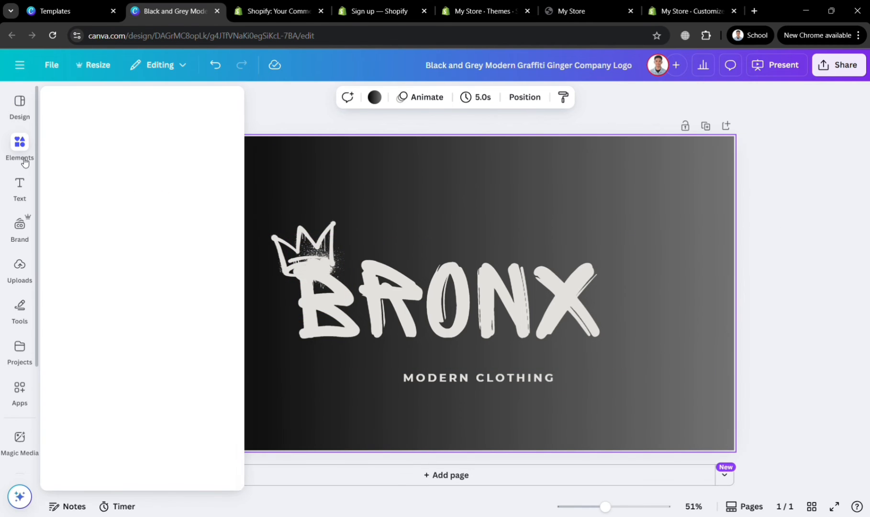
click(25, 119)
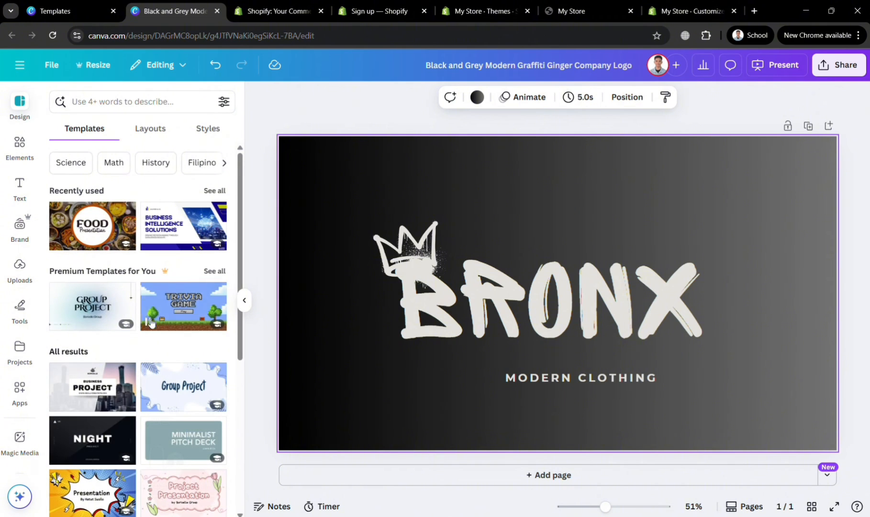
Step: Search the elements for "HEART paint" graphics and add the red dripping heart to the logo
click(102, 108)
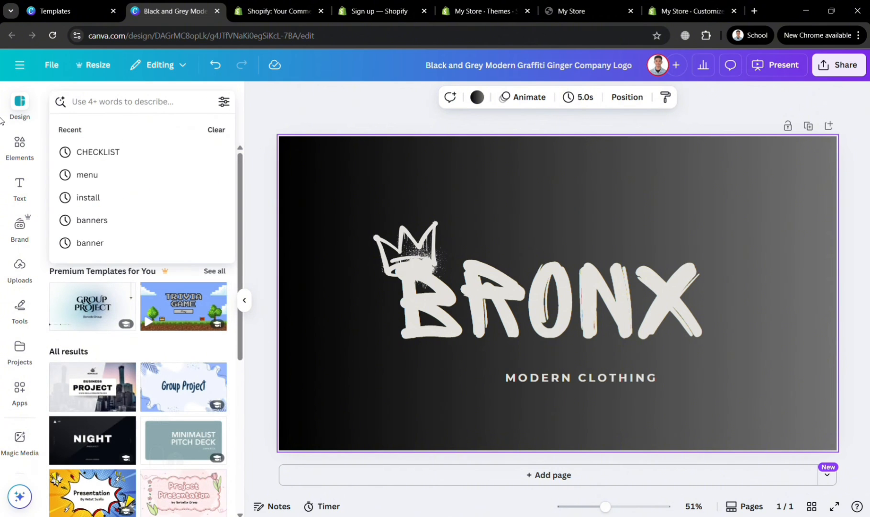
click(19, 149)
click(109, 112)
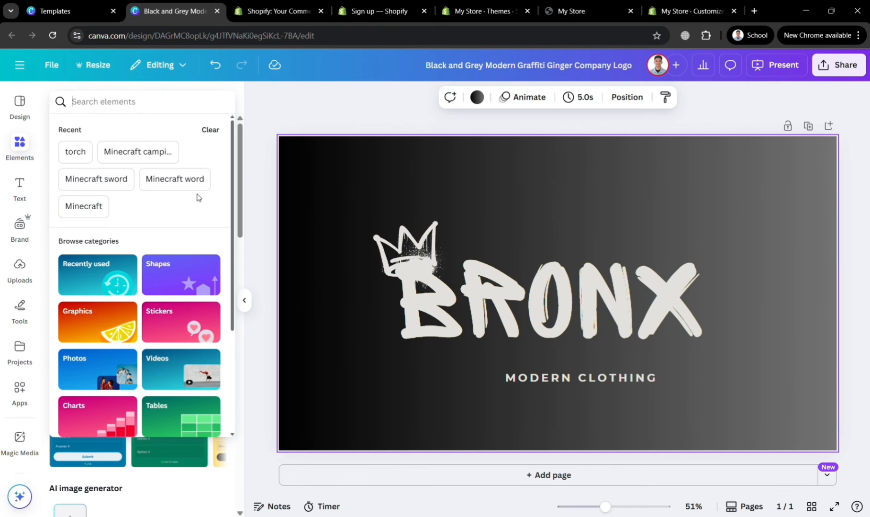
text(HEART paint)
key(Return)
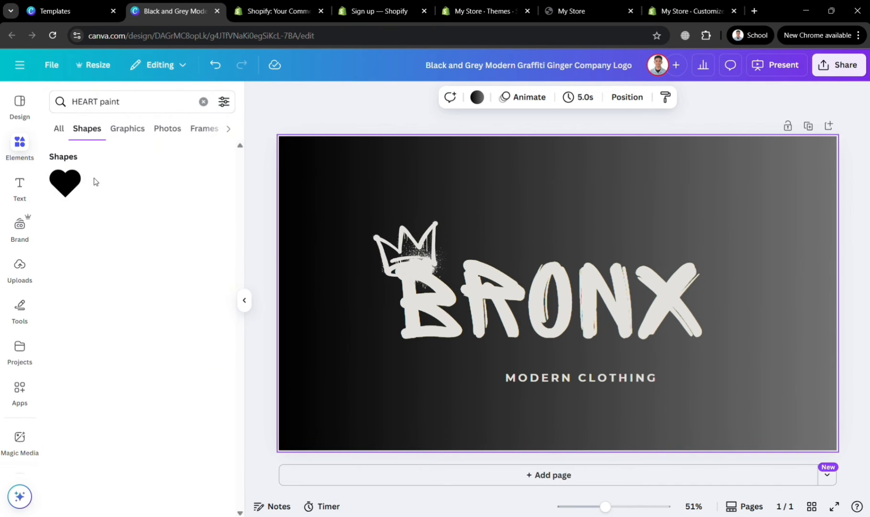
click(113, 130)
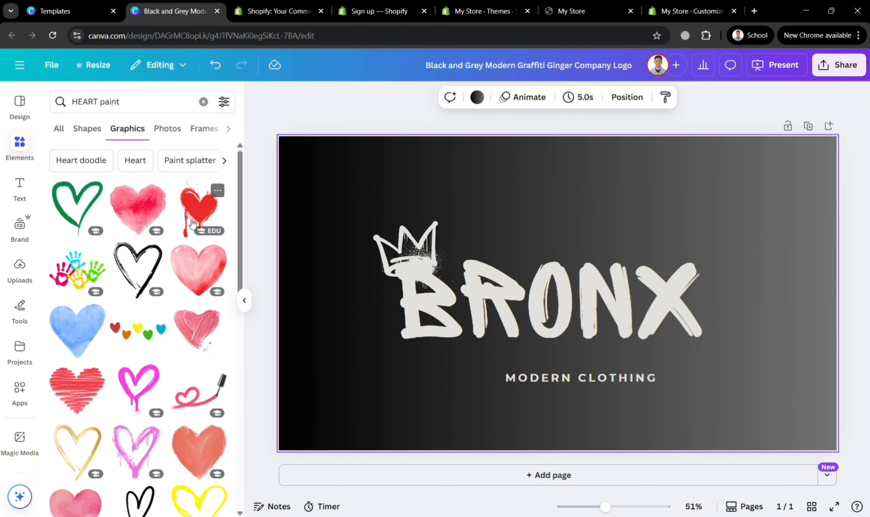
click(196, 220)
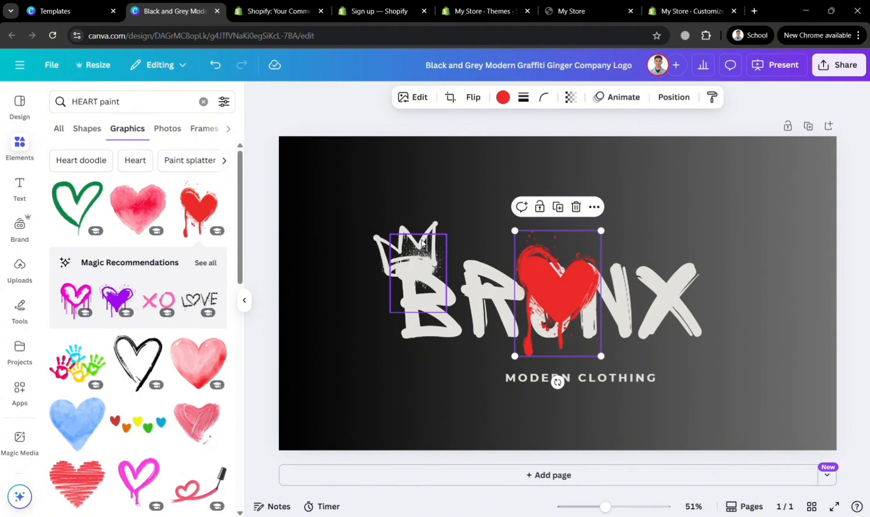
Step: Delete the crown and the paint splatter above the B of BRONX
click(400, 234)
key(Delete)
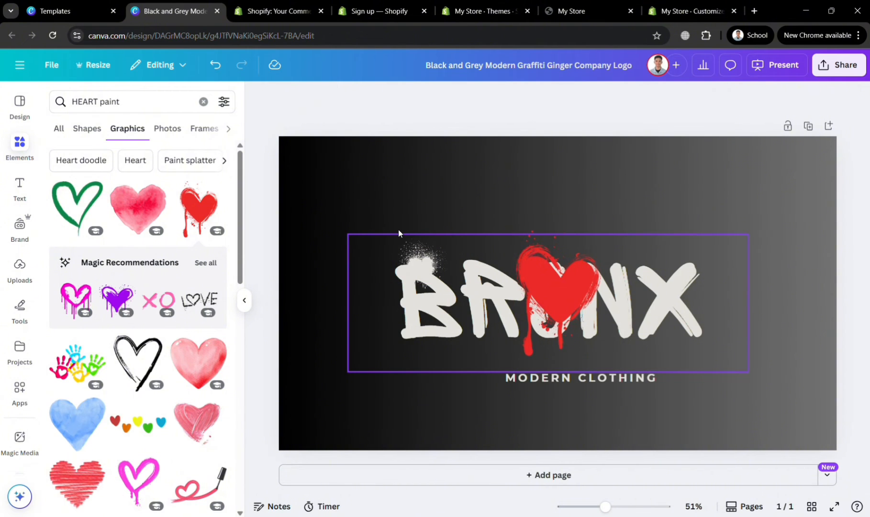
click(406, 259)
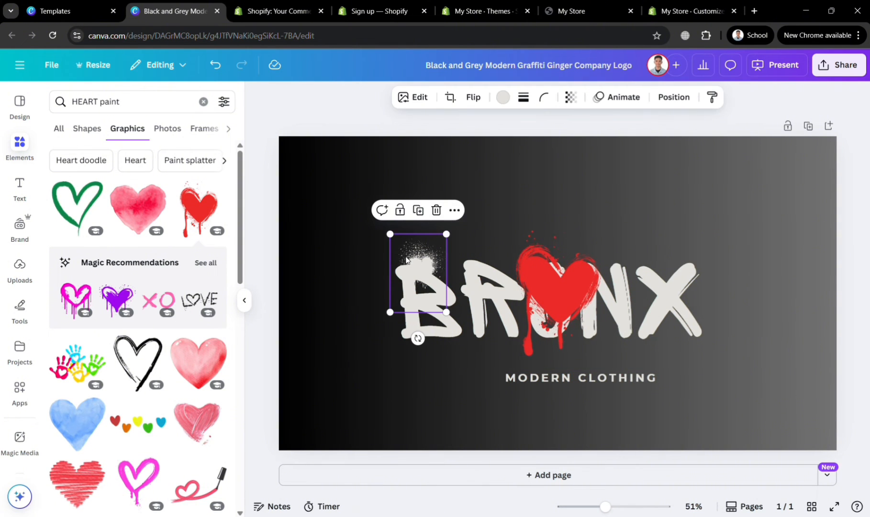
key(Delete)
Step: Shrink the red heart to about half its size and place it over the X of BRONX
drag(551, 335, 415, 349)
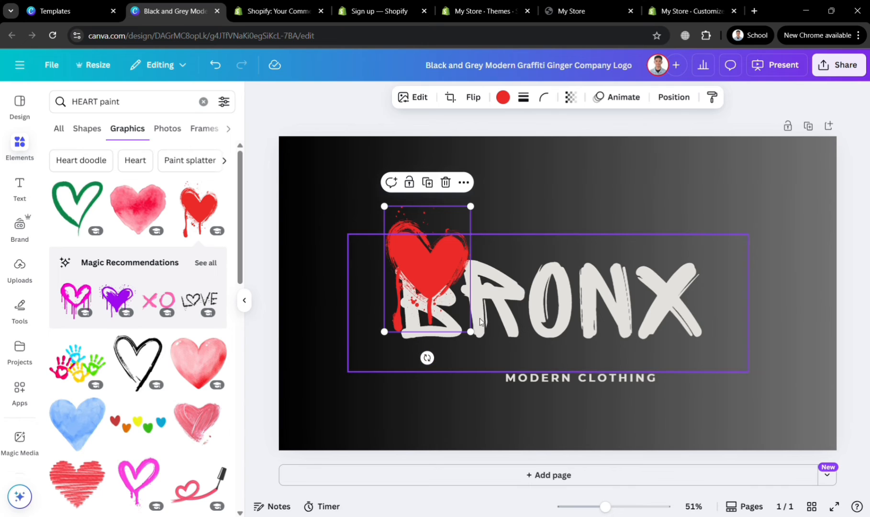
drag(471, 332, 432, 276)
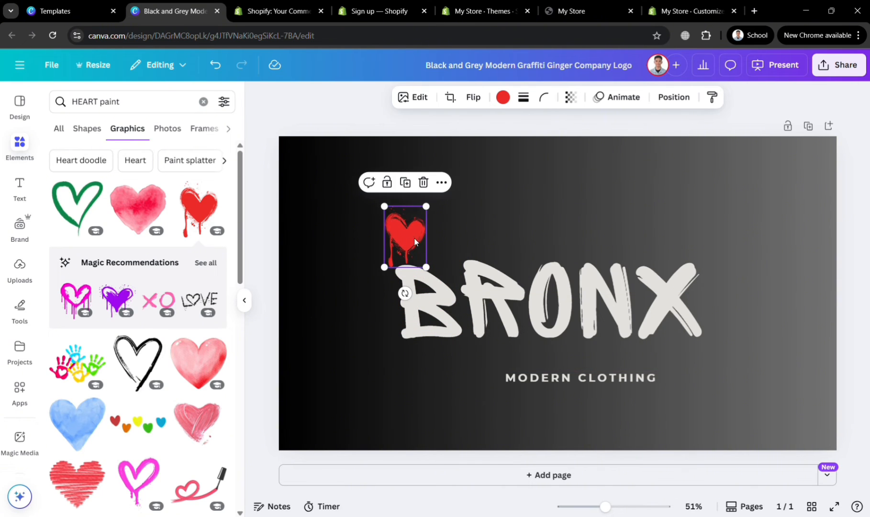
drag(414, 241, 565, 308)
click(822, 282)
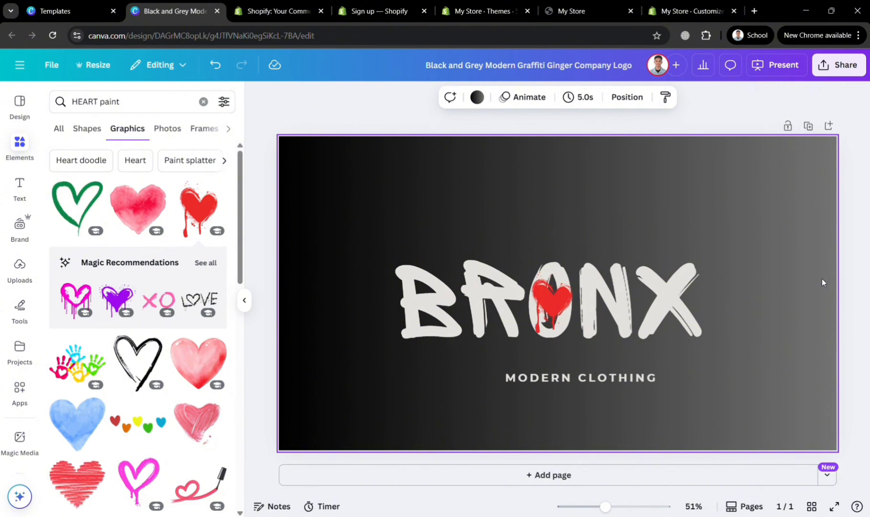
click(553, 308)
drag(553, 308, 668, 303)
click(814, 318)
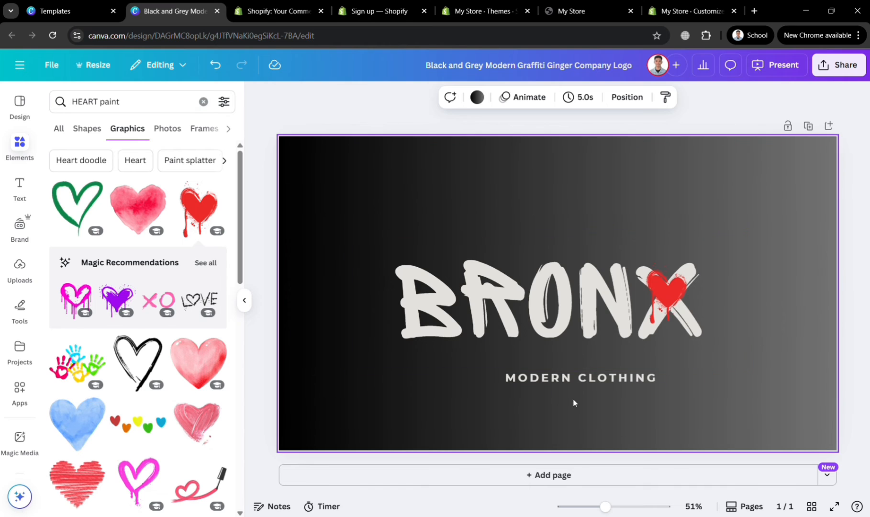
Step: Download the logo as a PNG at size 1 with Transparent background enabled
click(840, 67)
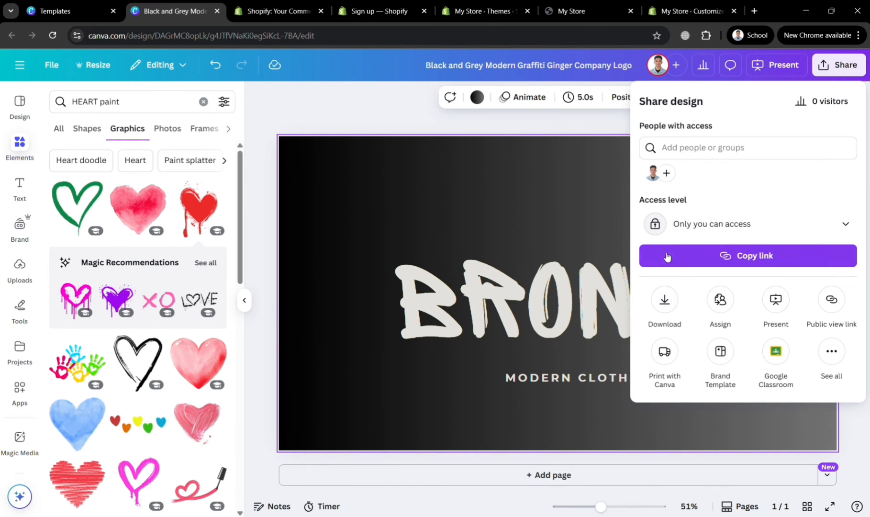
click(675, 300)
click(678, 263)
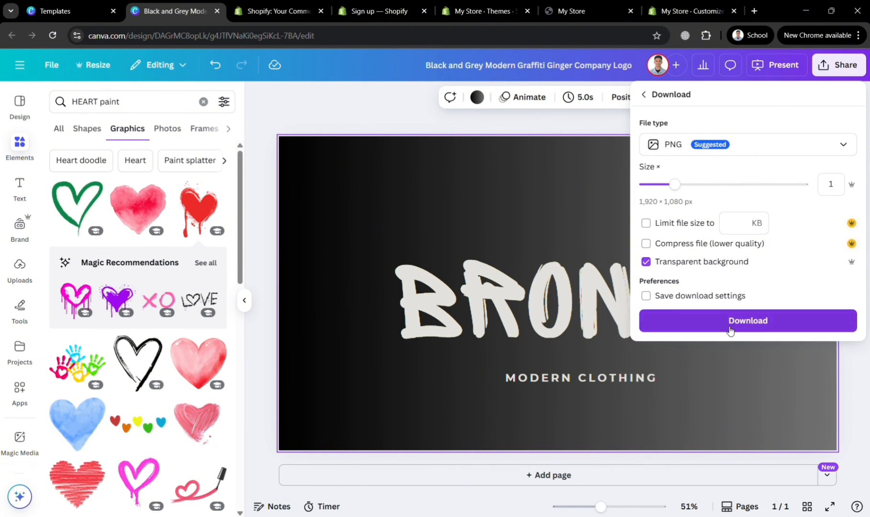
click(729, 327)
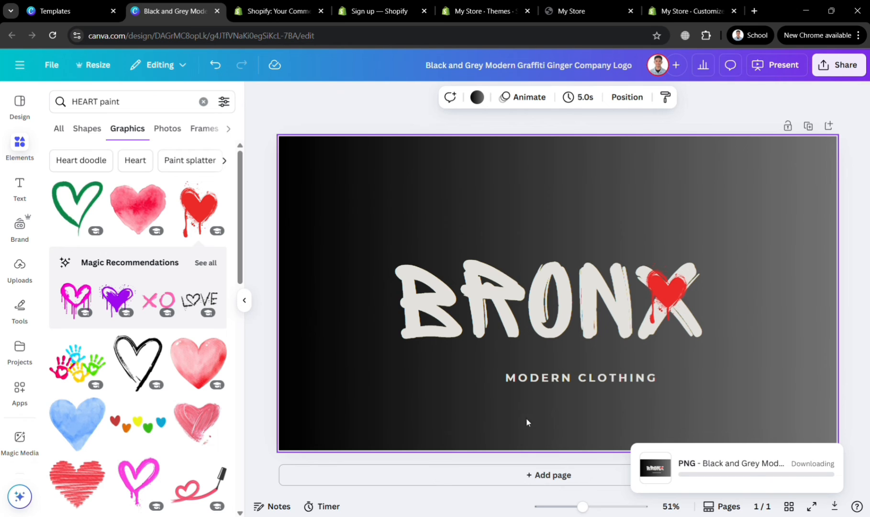
Step: Switch to the Shopify theme editor and set the downloaded BRONX PNG as the theme's logo
click(703, 7)
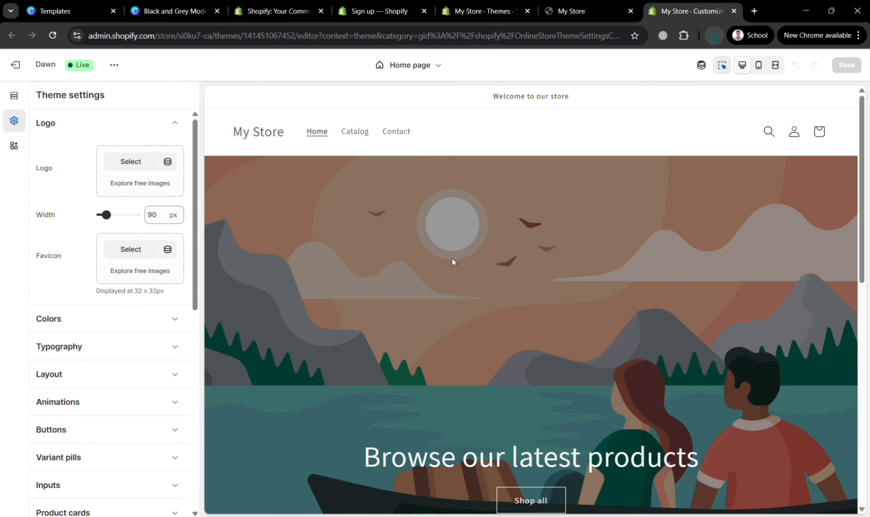
click(131, 162)
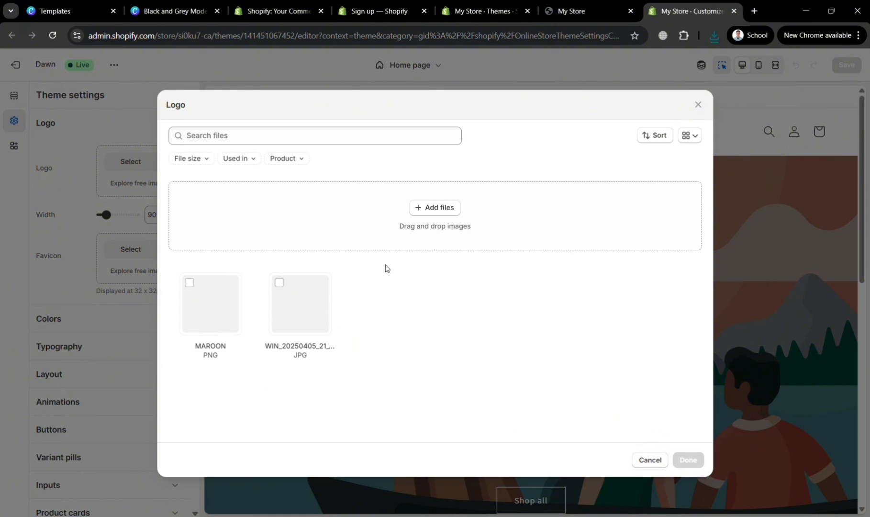
click(686, 460)
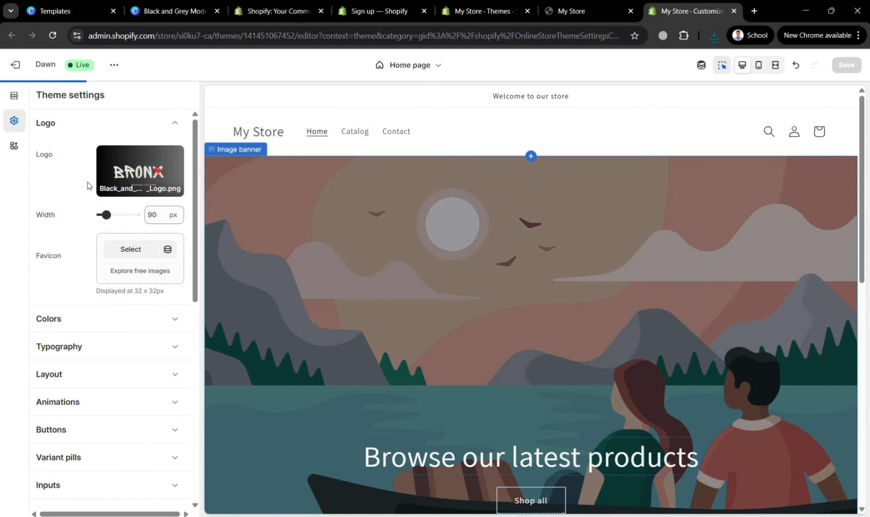
Step: Set the width of the store logo to 240 px
mouse_move(140, 181)
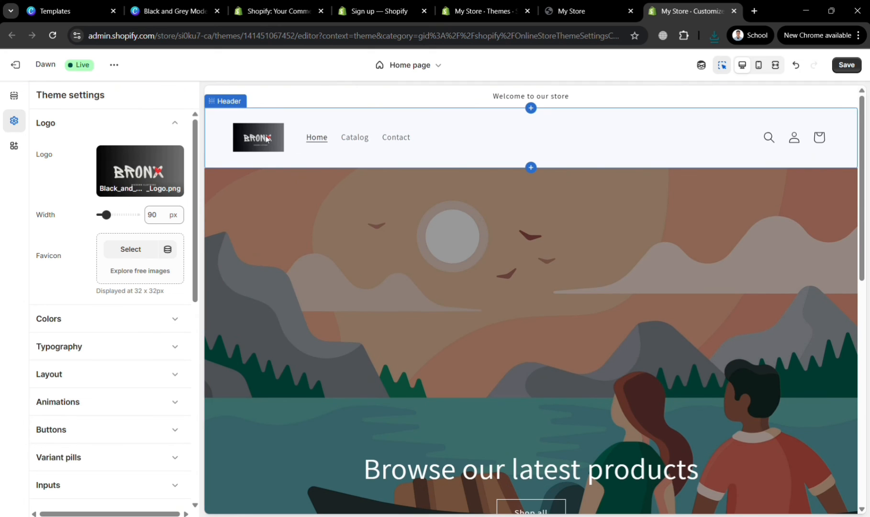
click(148, 162)
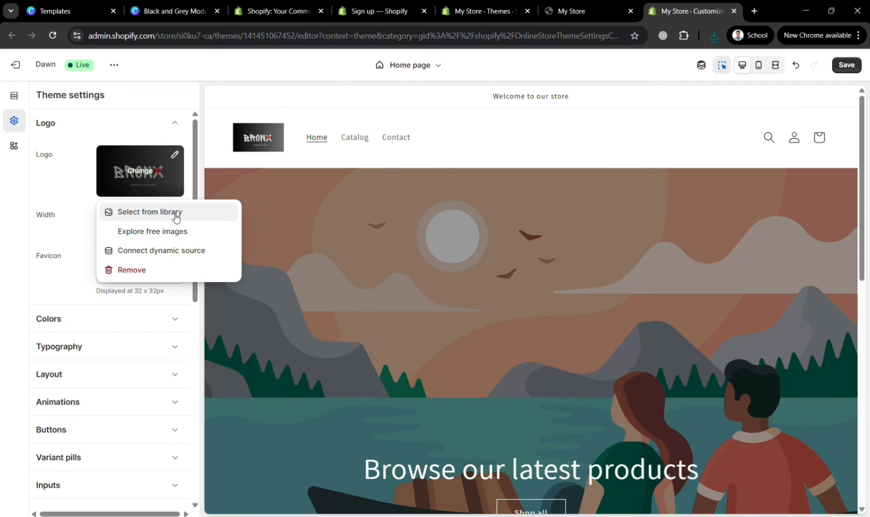
click(89, 271)
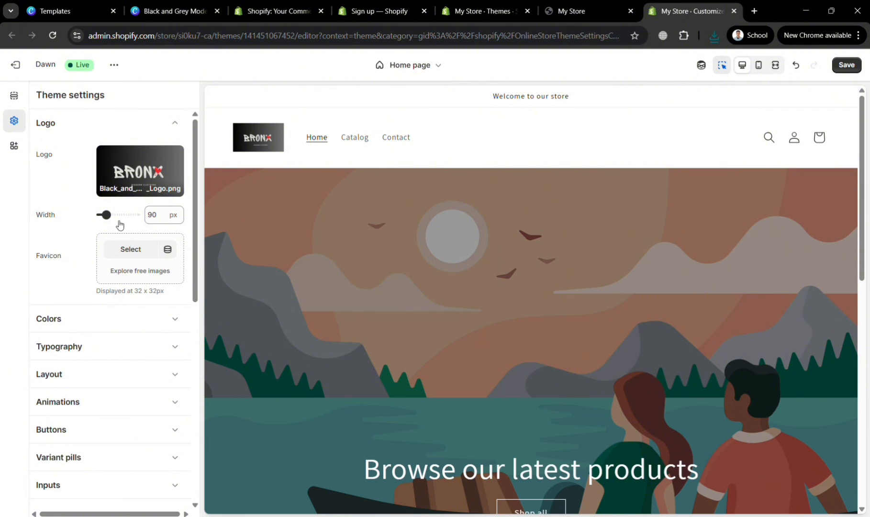
drag(112, 217, 133, 225)
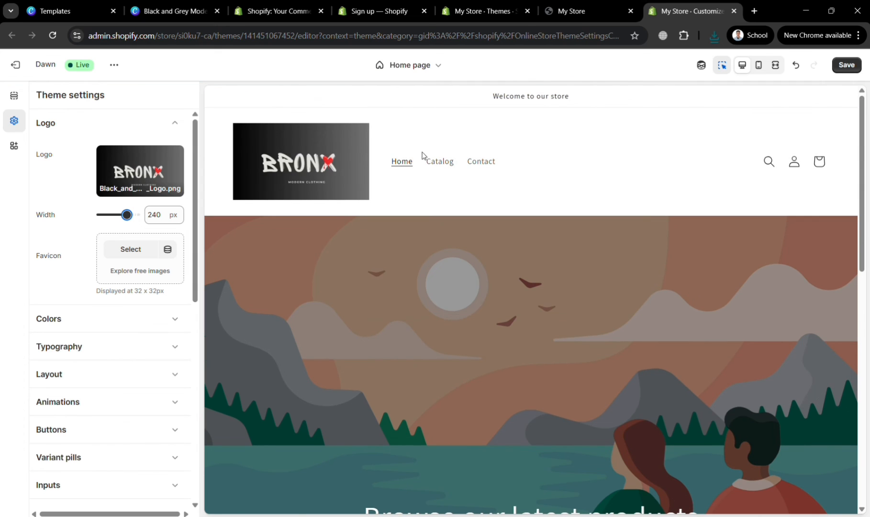
Step: Switch to Canva and enter a custom resize of 1000 × 161 px for the logo, closing it without applying
click(175, 11)
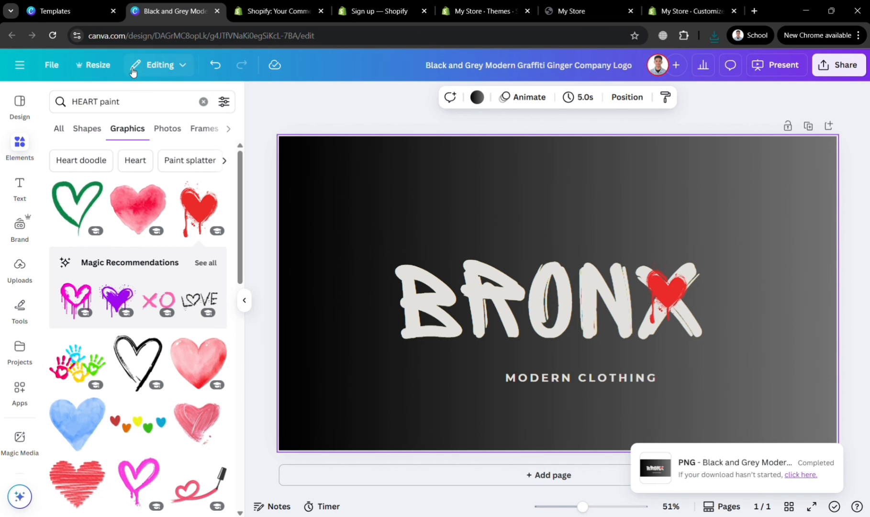
click(110, 66)
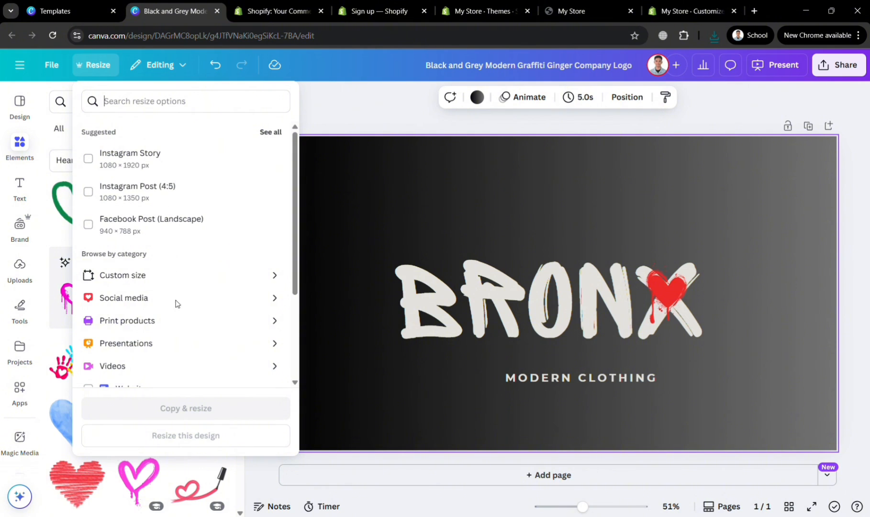
click(275, 275)
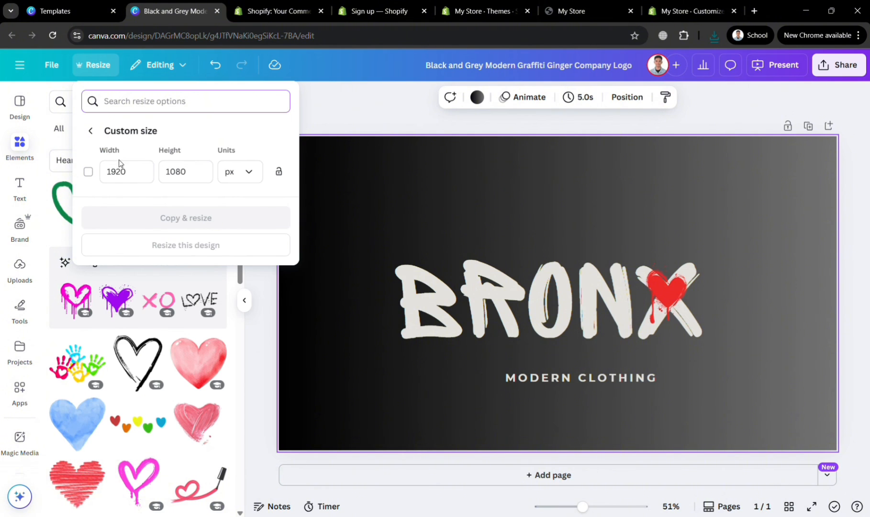
click(122, 170)
click(195, 175)
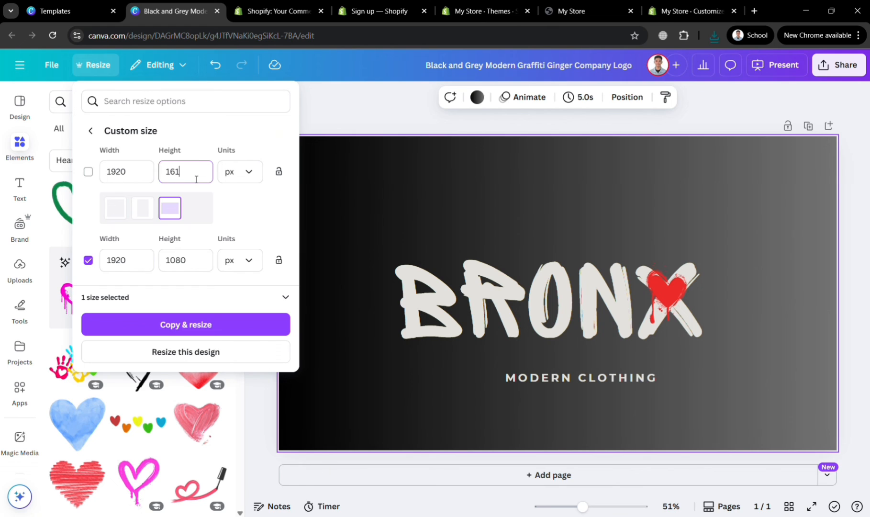
click(126, 174)
key(BackSpace)
key(BackSpace)
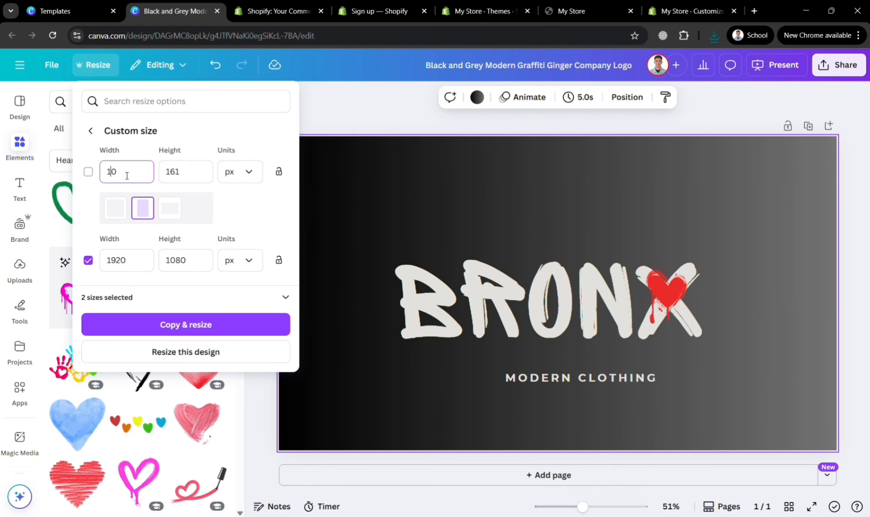
text(00)
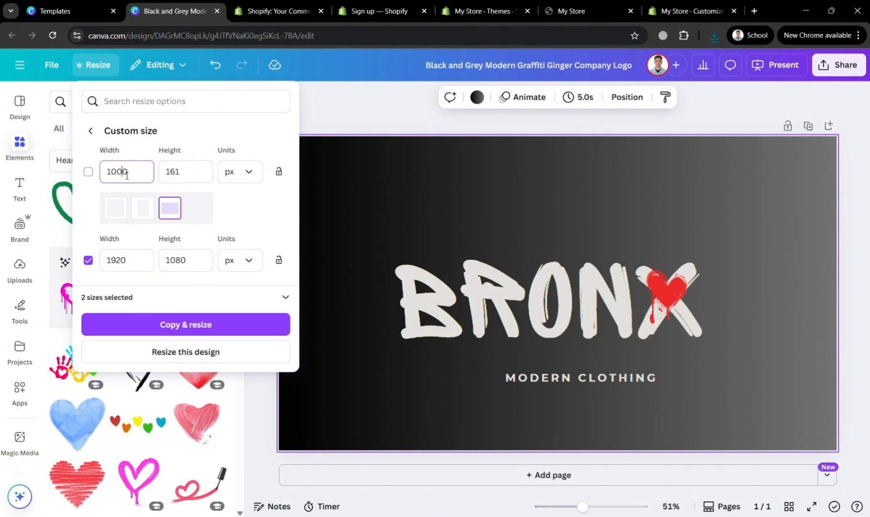
click(280, 221)
click(359, 87)
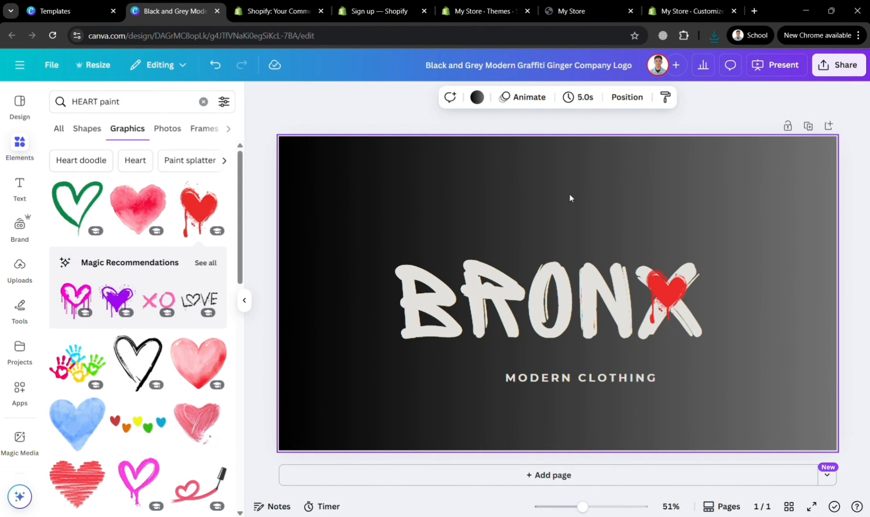
Step: Switch to the Shopify theme editor, save the theme changes, and set the logo width to 140 px
click(713, 4)
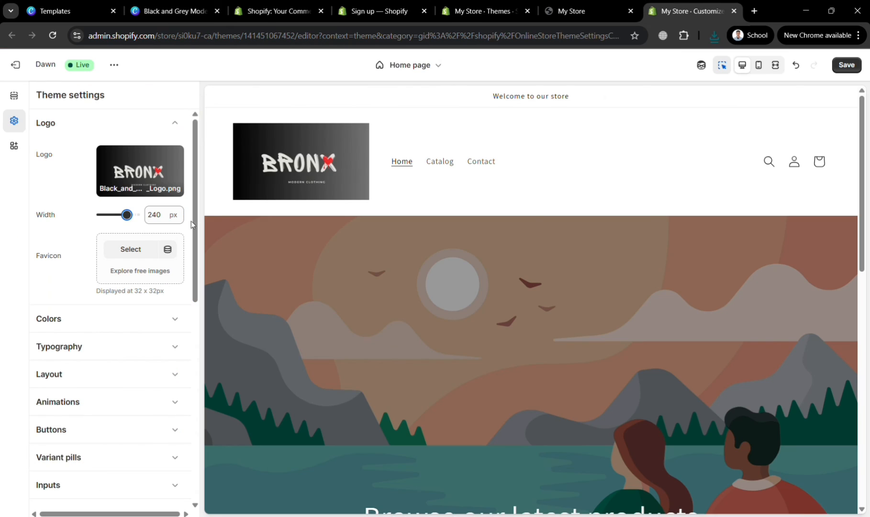
click(860, 67)
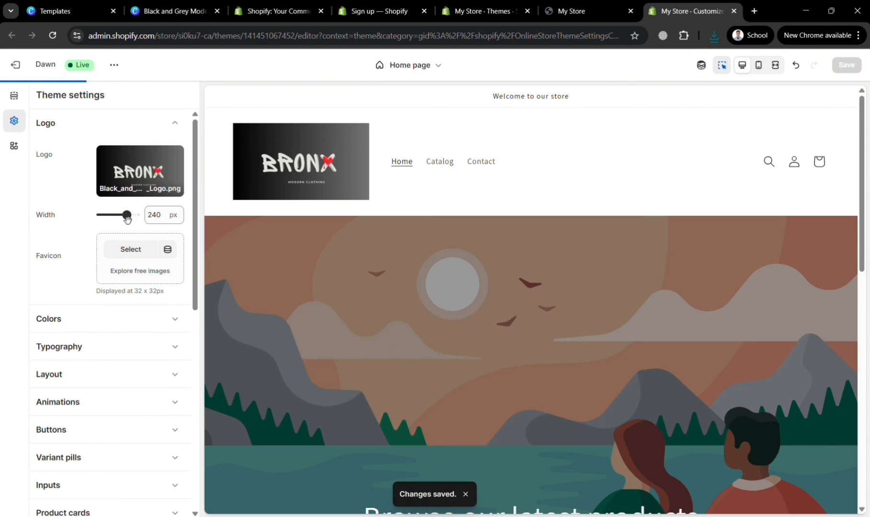
drag(126, 216, 113, 220)
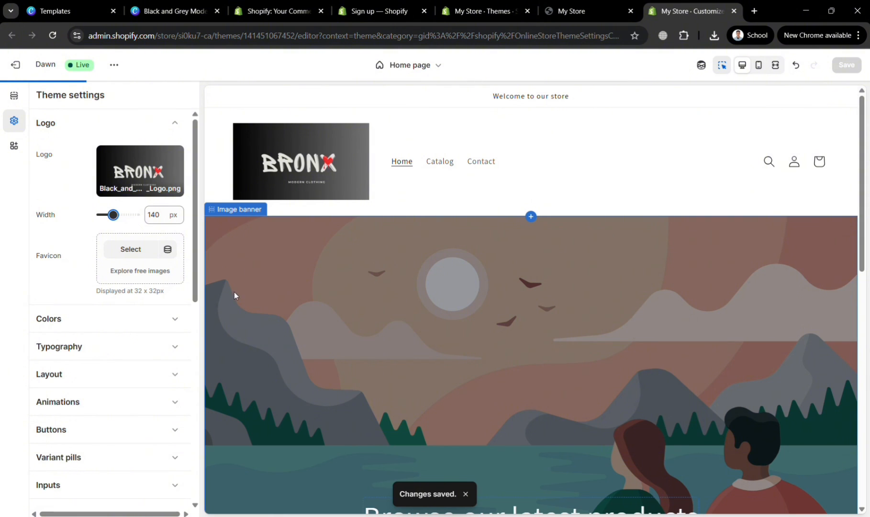